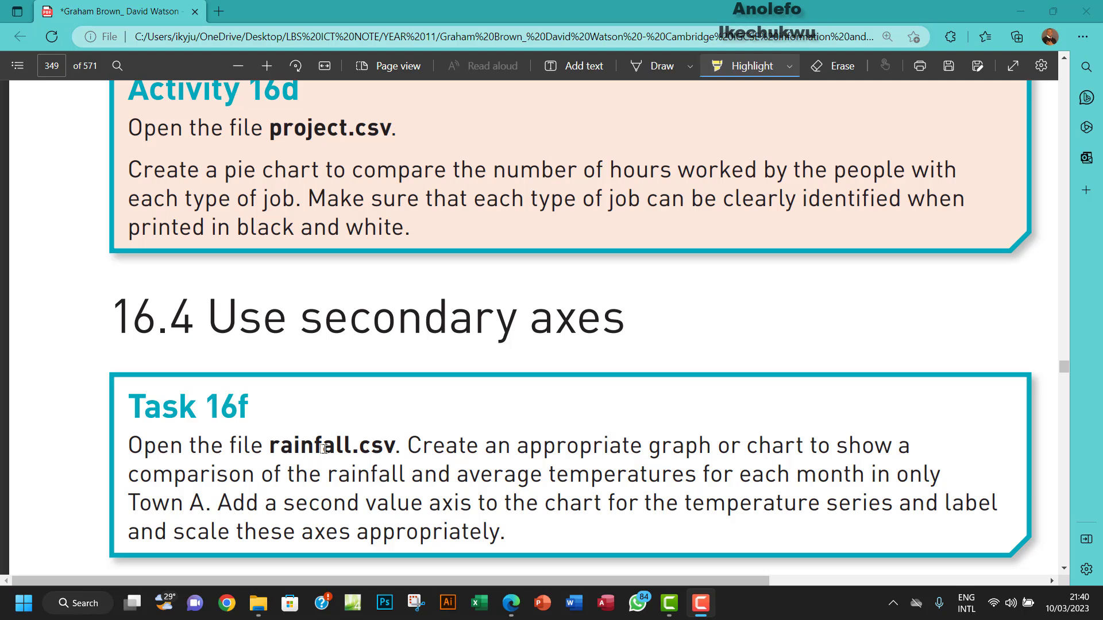
# Highlight rainfall.csv, rainfall and average temperatures, and Town A in the Task 16f PDF
pyautogui.moveTo(269, 449); pyautogui.dragTo(376, 448)
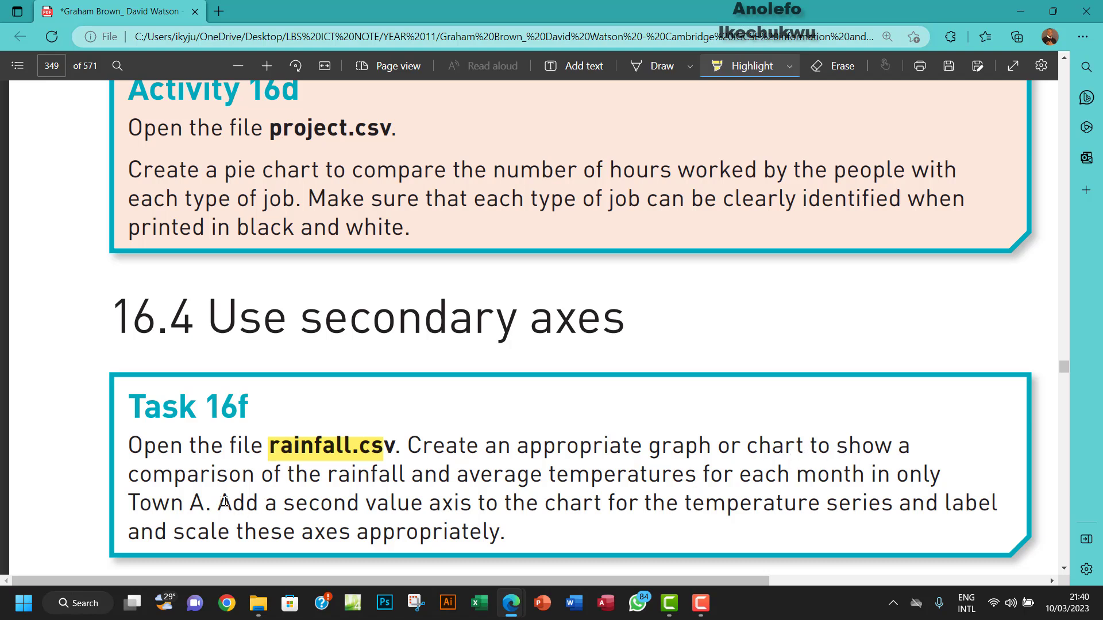
pyautogui.moveTo(323, 478); pyautogui.dragTo(695, 480)
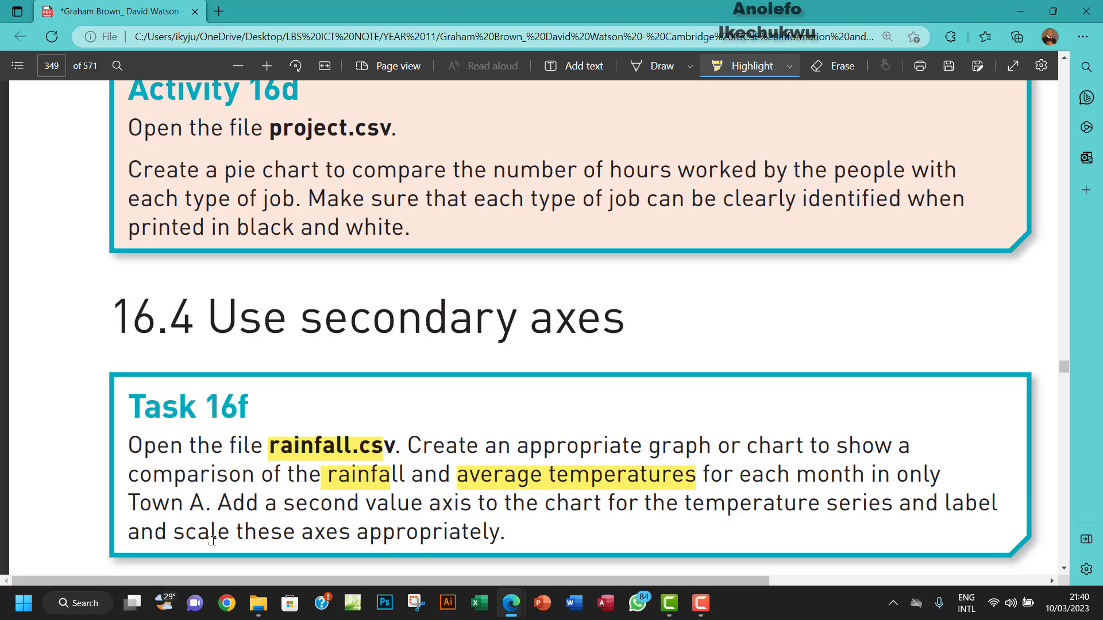
pyautogui.moveTo(129, 504); pyautogui.dragTo(193, 505)
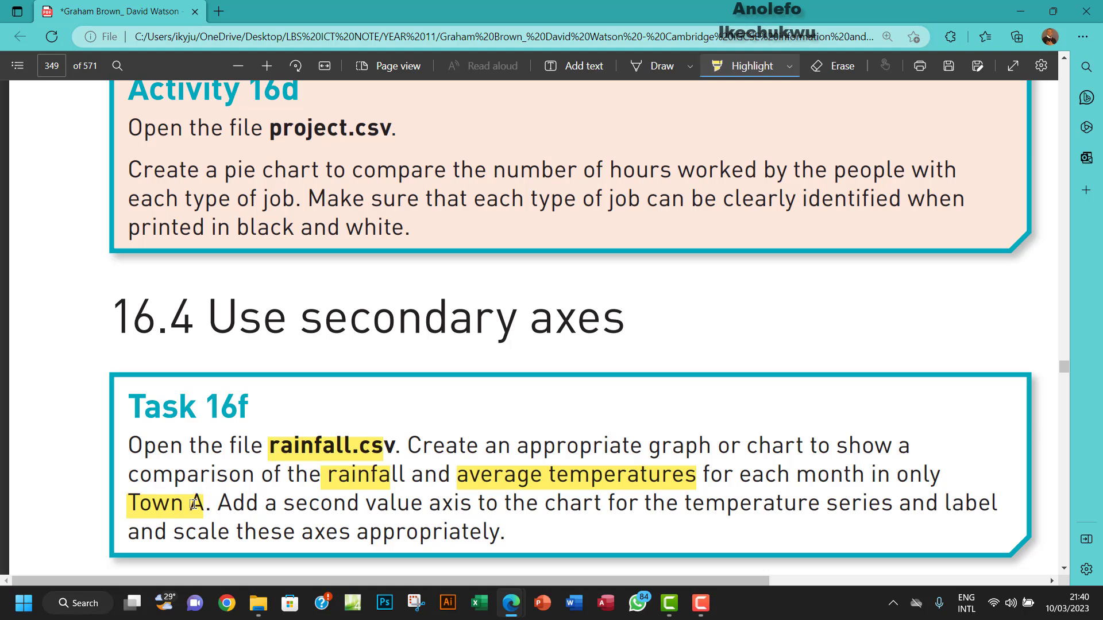
# Open rainfall.csv from the Chapter 16 source files folder in Excel
pyautogui.moveTo(276, 597)
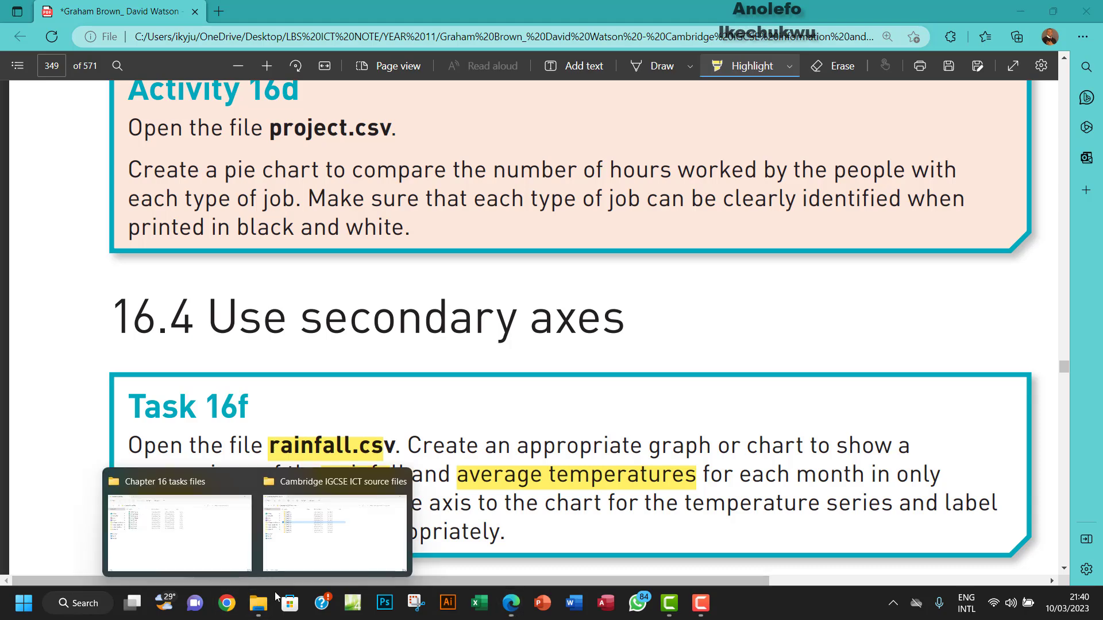
pyautogui.click(335, 529)
pyautogui.doubleClick(212, 212)
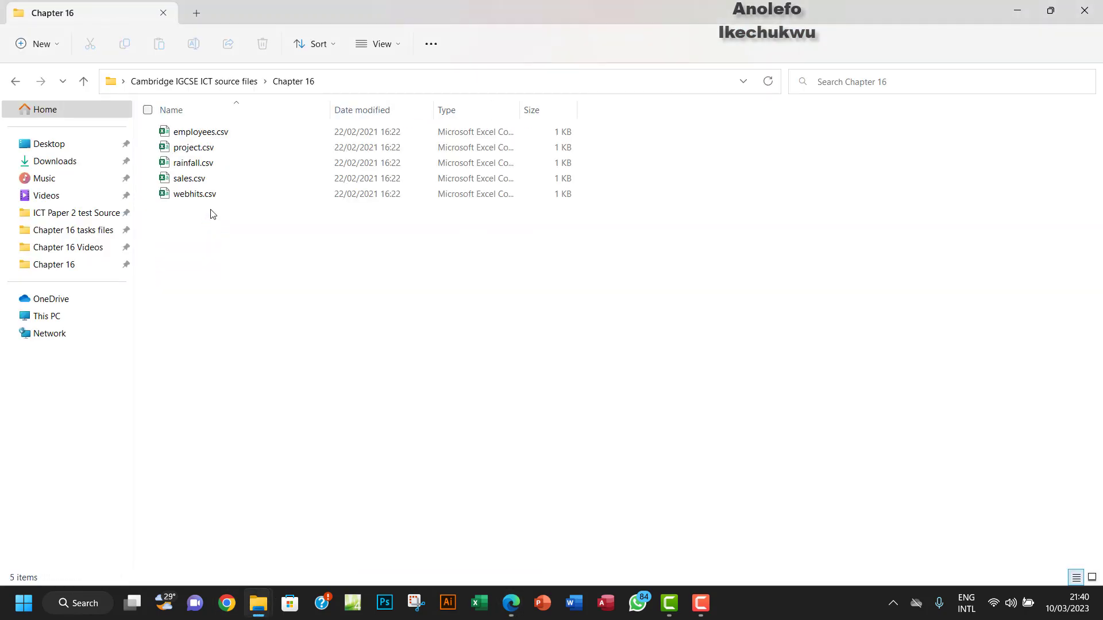
pyautogui.doubleClick(207, 163)
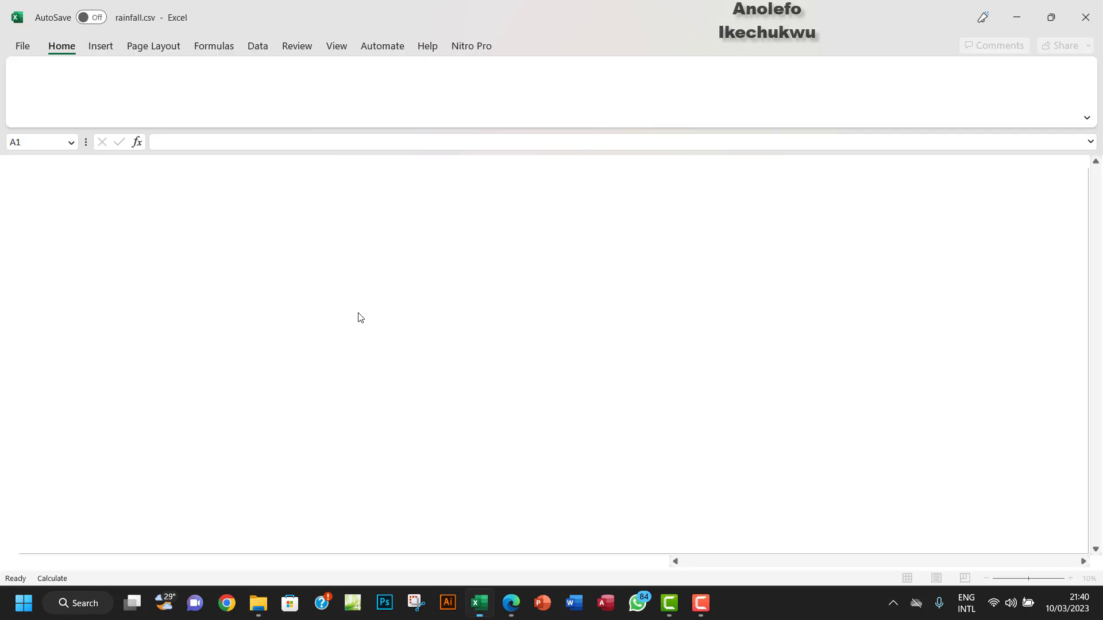
# Use Save As to browse to the Desktop's Chapter 16 tasks files folder
pyautogui.click(23, 47)
pyautogui.click(53, 241)
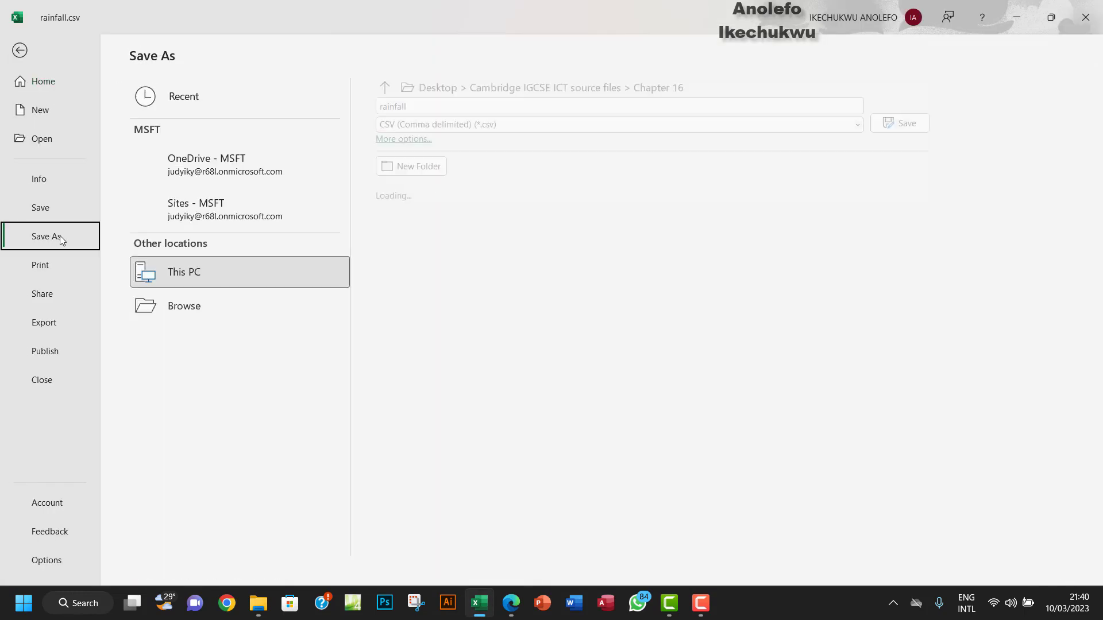
pyautogui.click(196, 349)
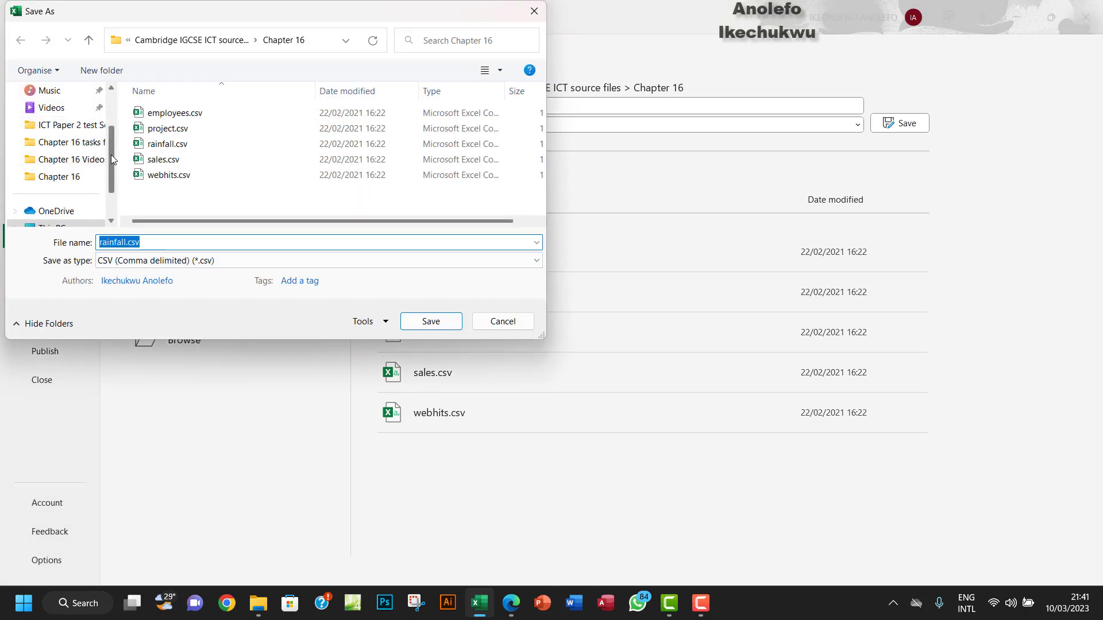
pyautogui.moveTo(111, 154); pyautogui.dragTo(112, 115)
pyautogui.click(71, 133)
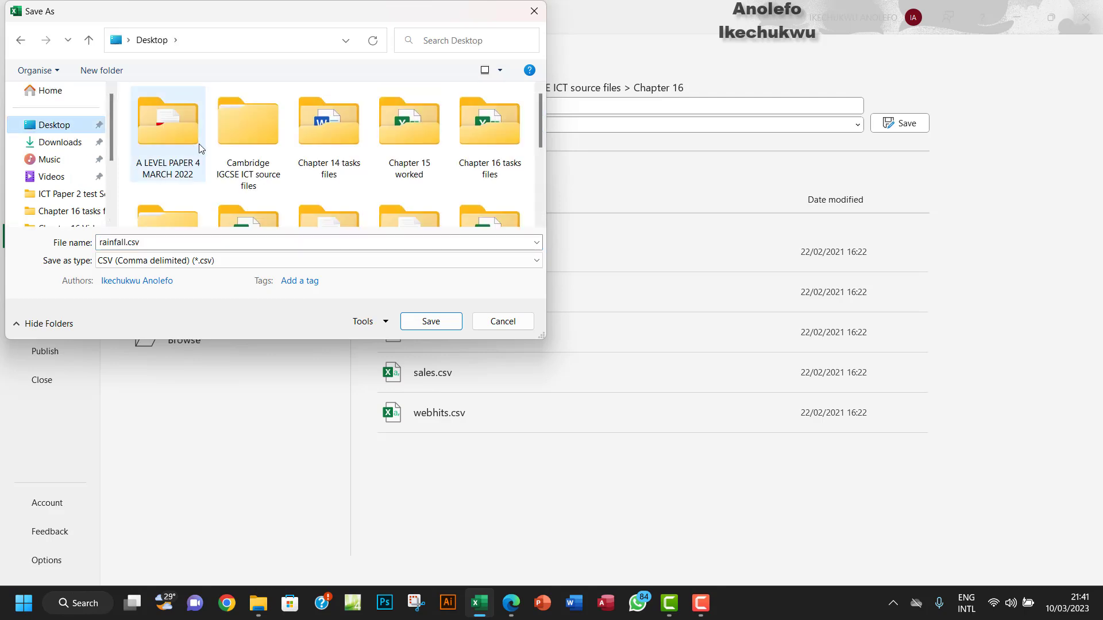
pyautogui.scroll(-2, 327, 151)
pyautogui.scroll(2, 368, 161)
pyautogui.doubleClick(490, 132)
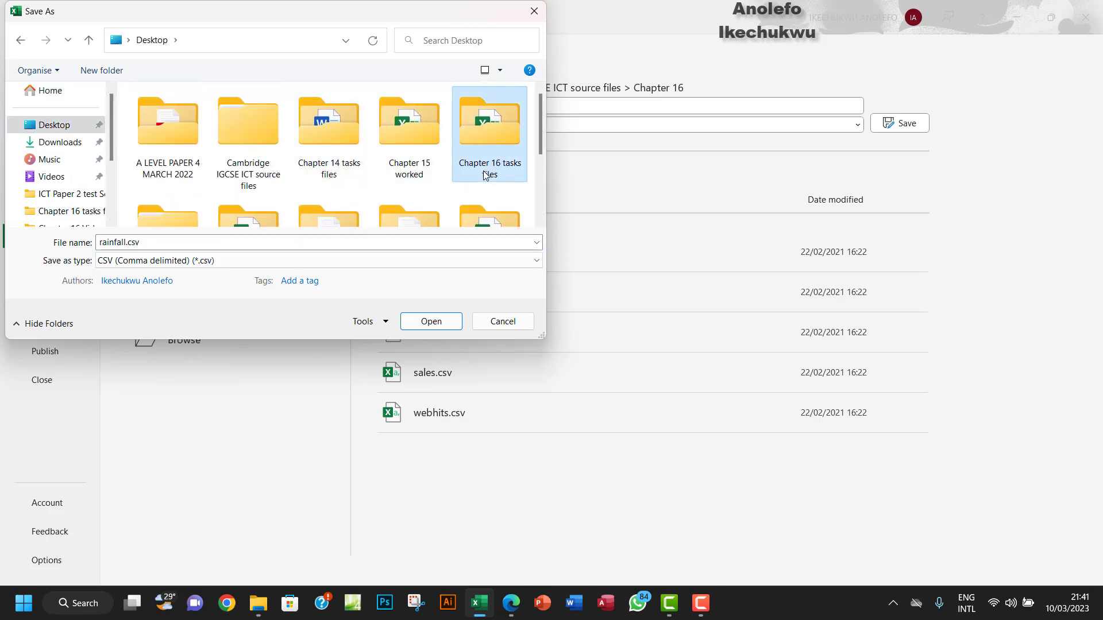
# Save the workbook as an Excel Workbook named 'task 16f'
pyautogui.click(296, 261)
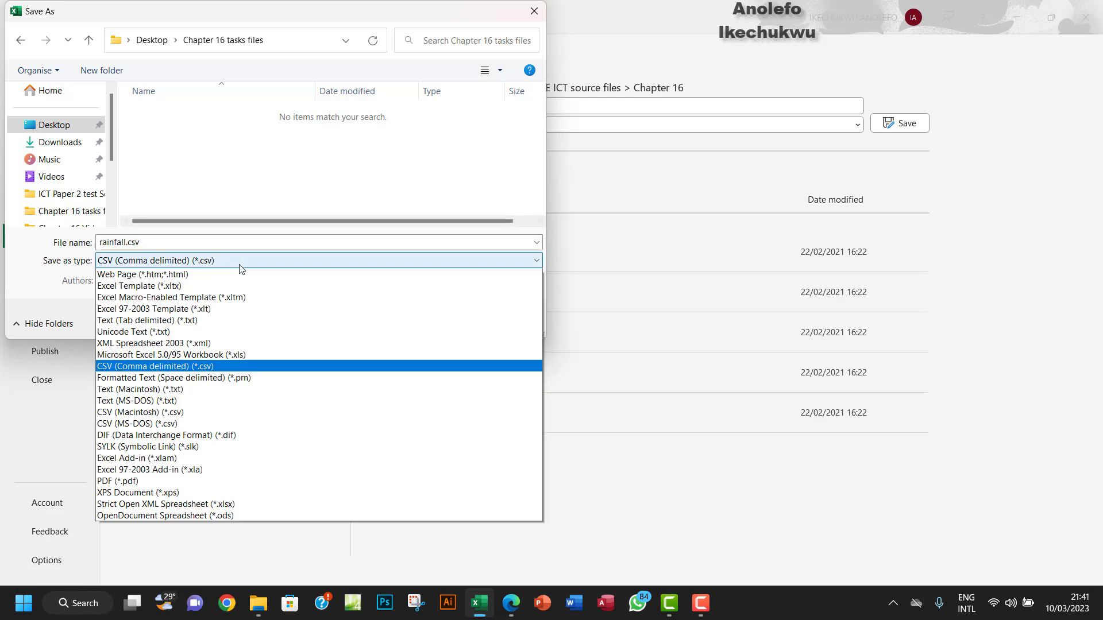
pyautogui.scroll(5, 216, 345)
pyautogui.click(216, 276)
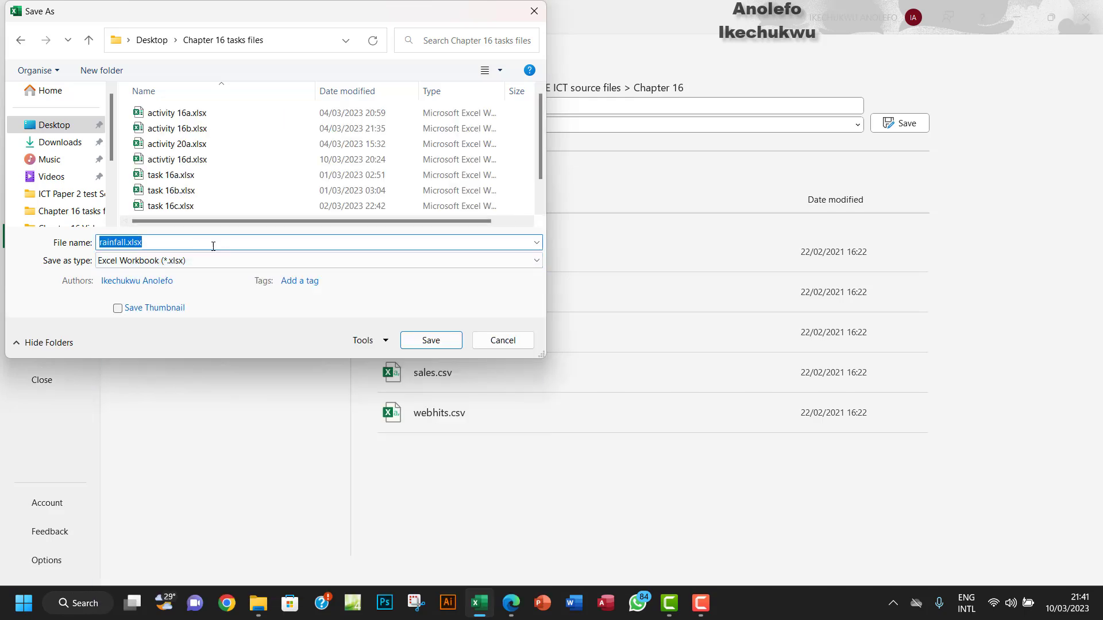
pyautogui.write('task')
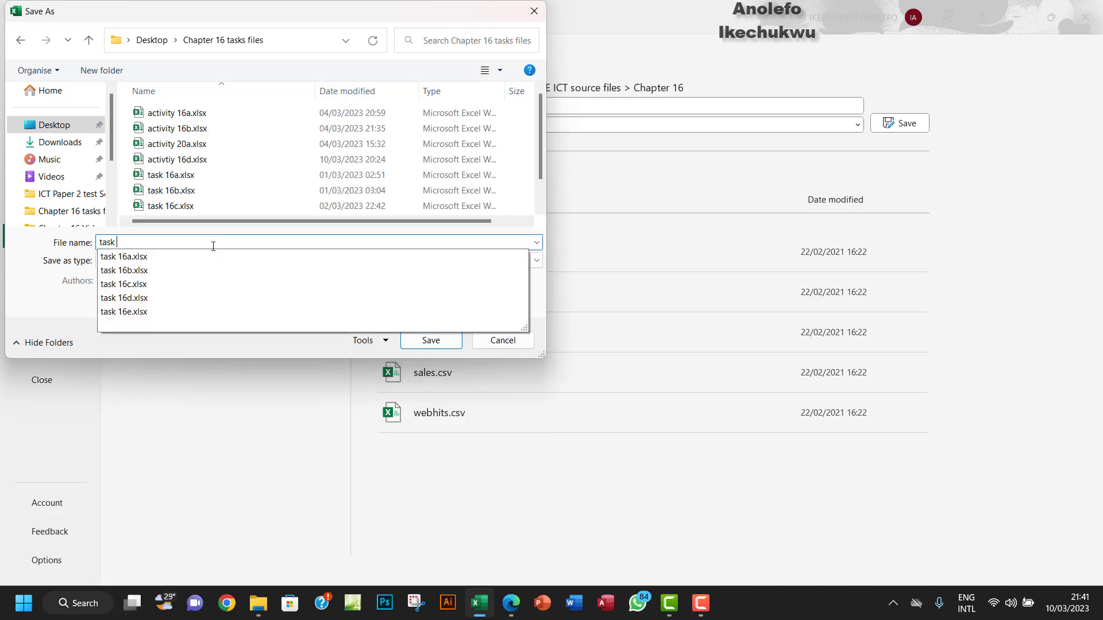
pyautogui.write(' 16f')
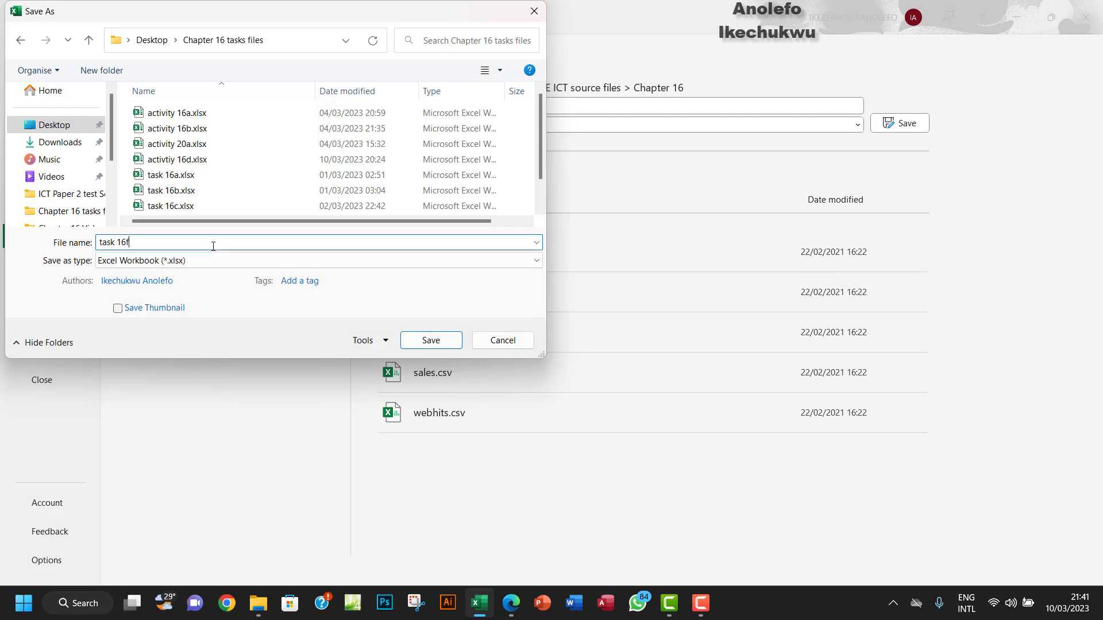
pyautogui.click(431, 340)
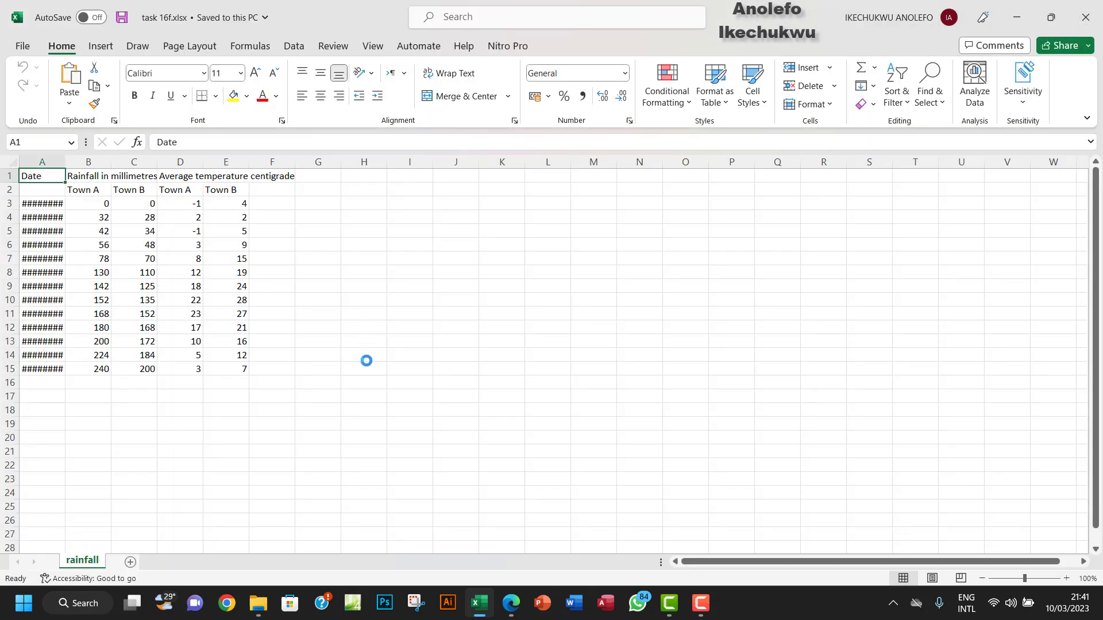
pyautogui.moveTo(43, 162); pyautogui.dragTo(253, 175)
pyautogui.click(248, 176)
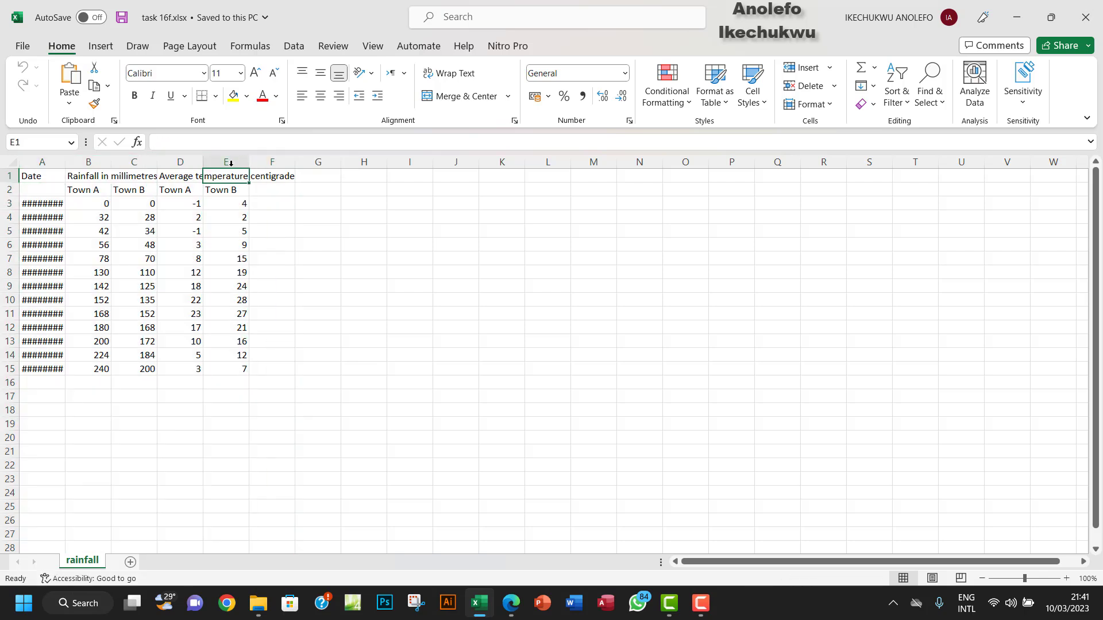
# AutoFit columns A to F, then select A3:B15 together with D3:D15
pyautogui.moveTo(48, 155); pyautogui.dragTo(270, 162)
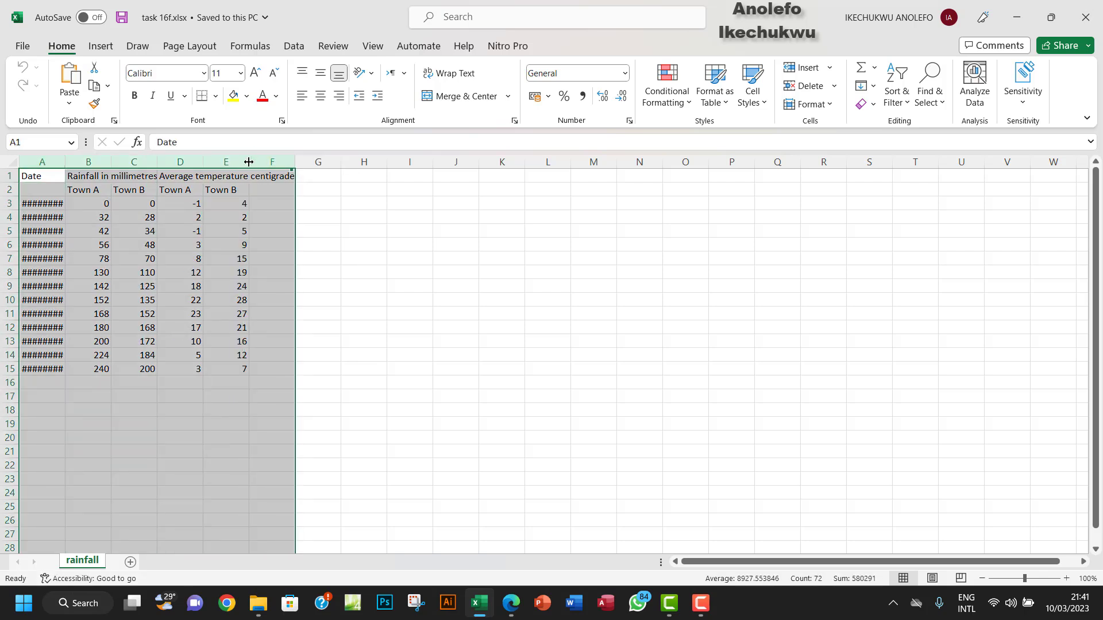
pyautogui.doubleClick(248, 164)
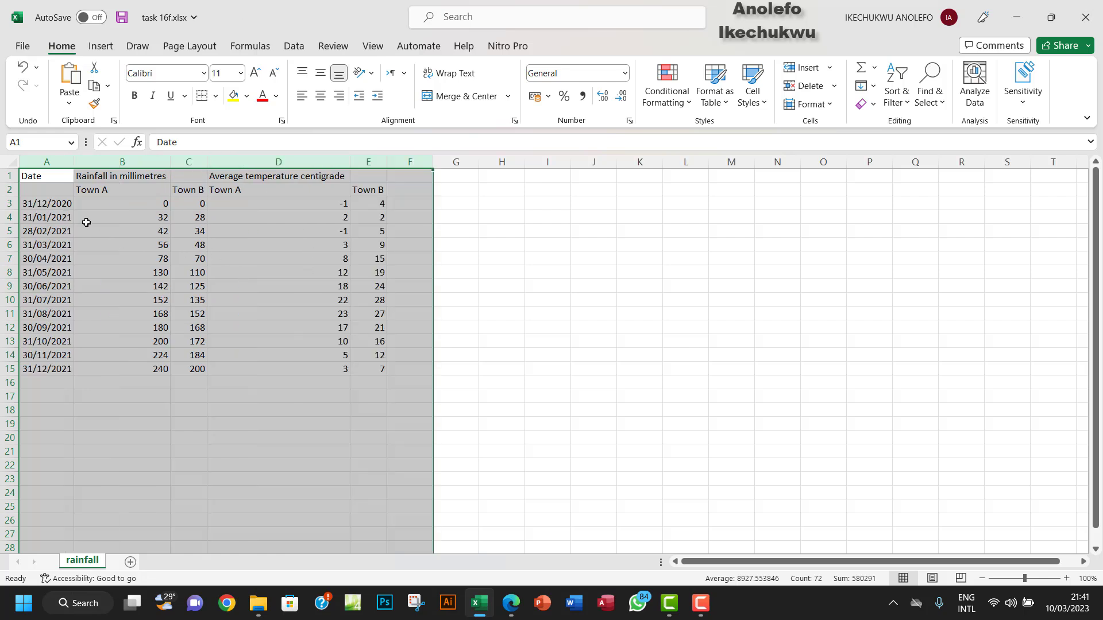
pyautogui.moveTo(56, 205); pyautogui.dragTo(100, 366)
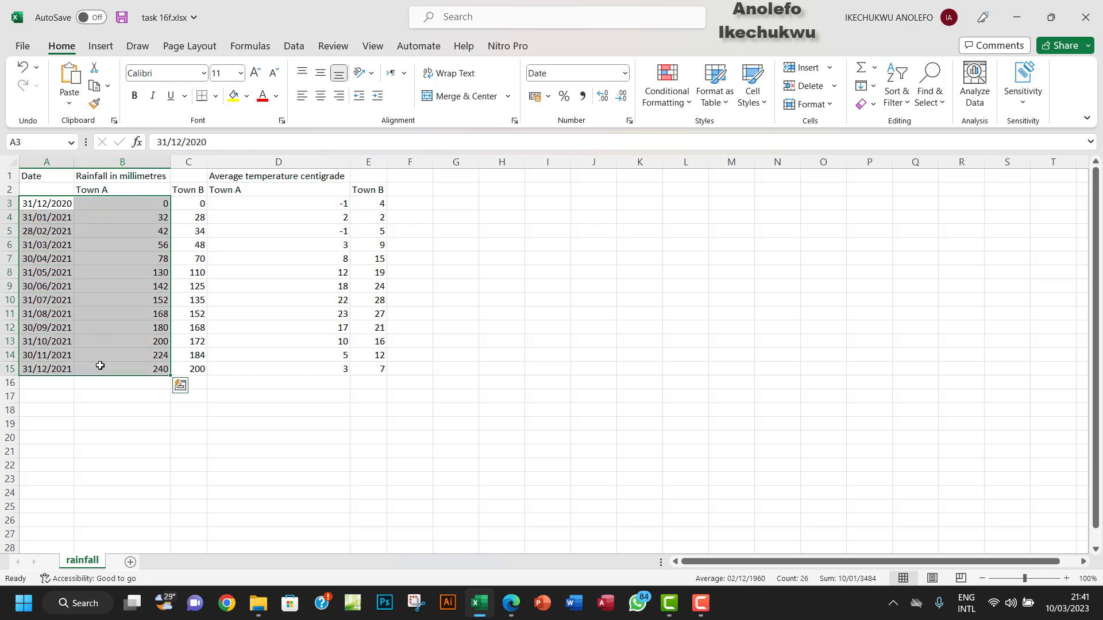
pyautogui.keyDown('ctrl'); pyautogui.click(238, 204); pyautogui.keyUp('ctrl')
pyautogui.moveTo(238, 204); pyautogui.dragTo(286, 365)
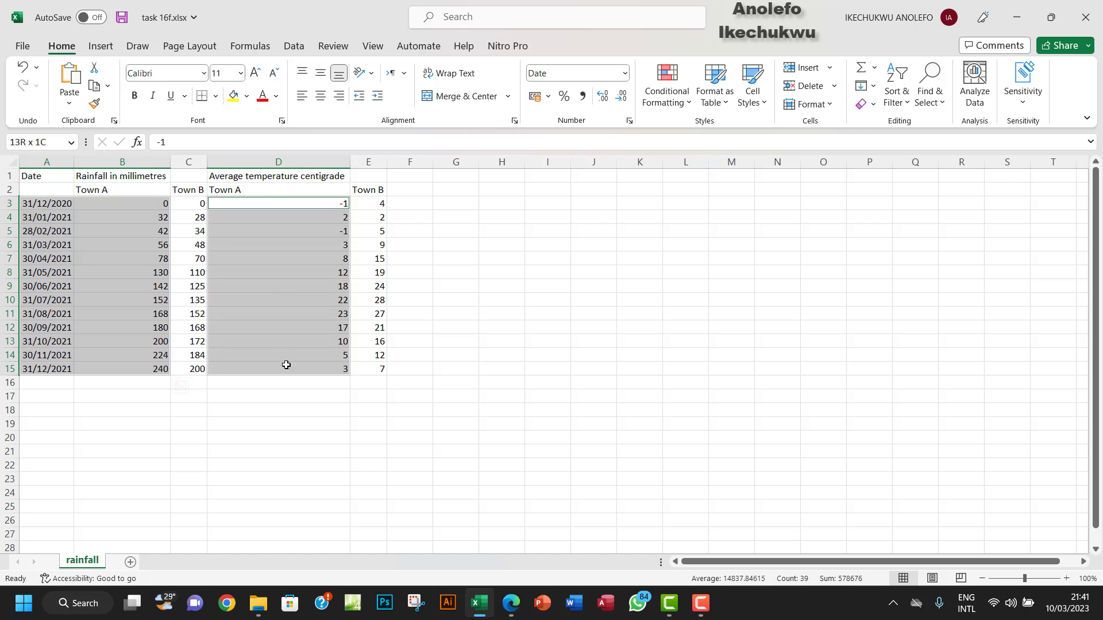
pyautogui.moveTo(286, 365); pyautogui.dragTo(286, 365)
pyautogui.click(96, 46)
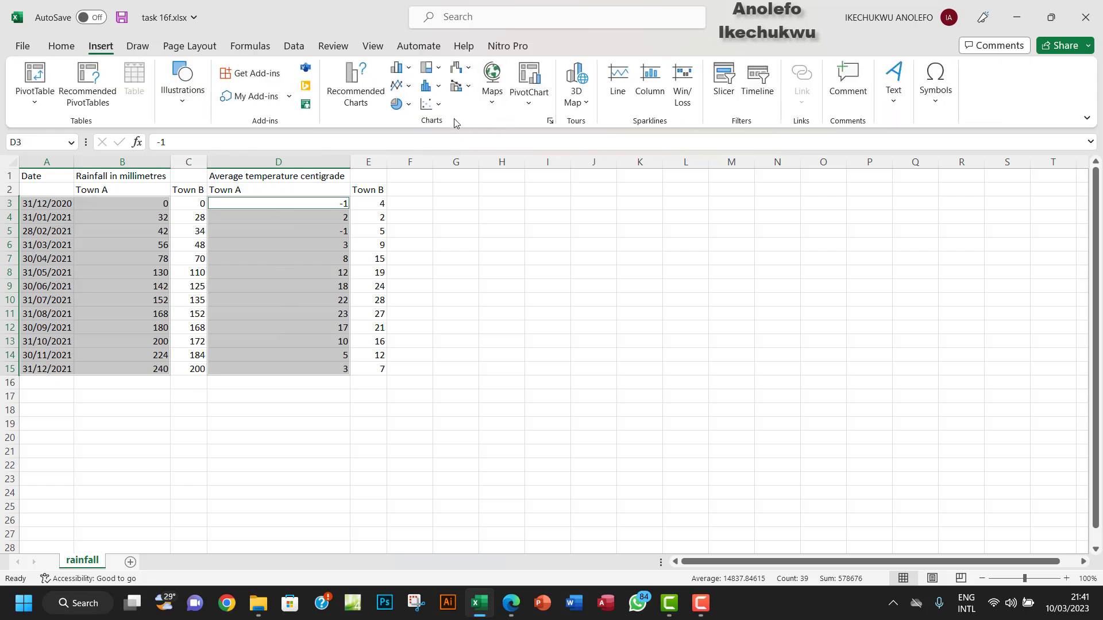
# Insert a custom combo chart with Series1 as a line and Series2 on the secondary axis
pyautogui.click(468, 87)
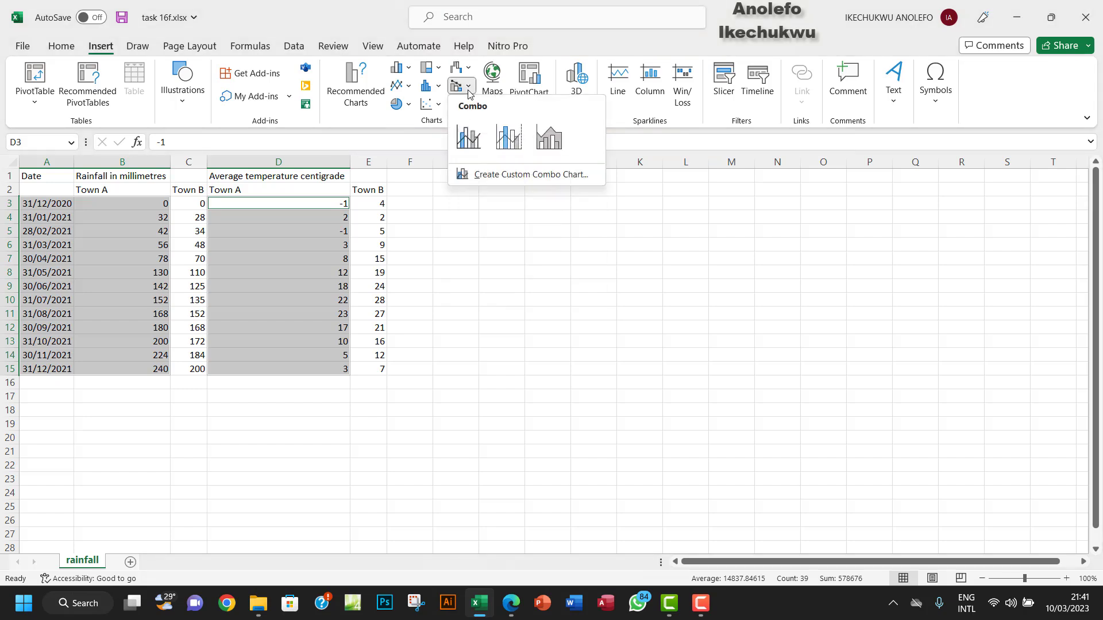
pyautogui.click(489, 175)
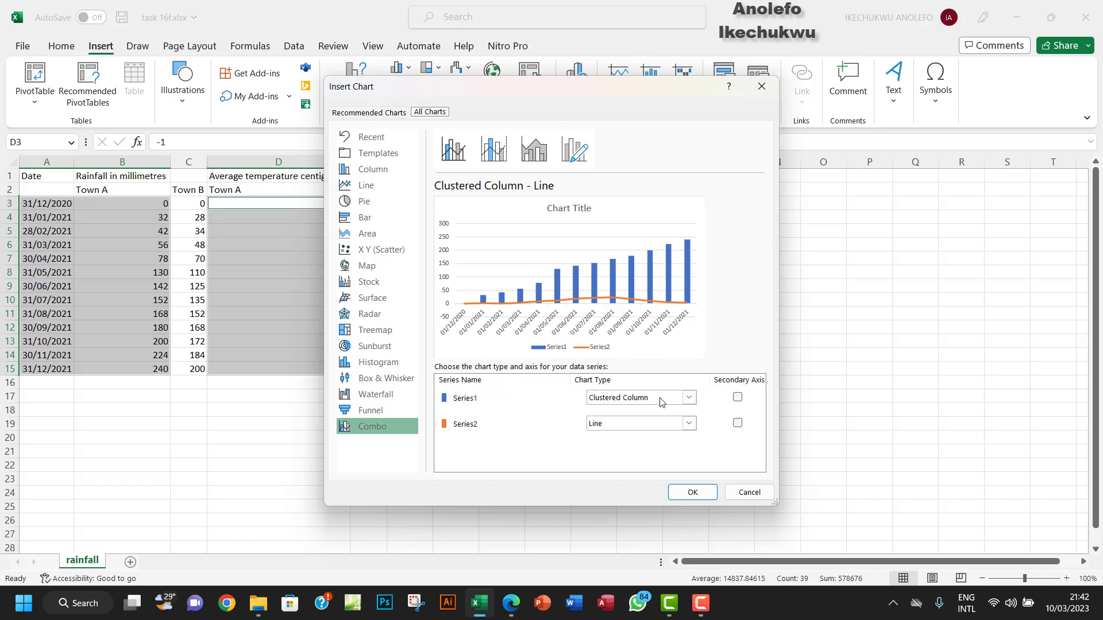
pyautogui.click(690, 398)
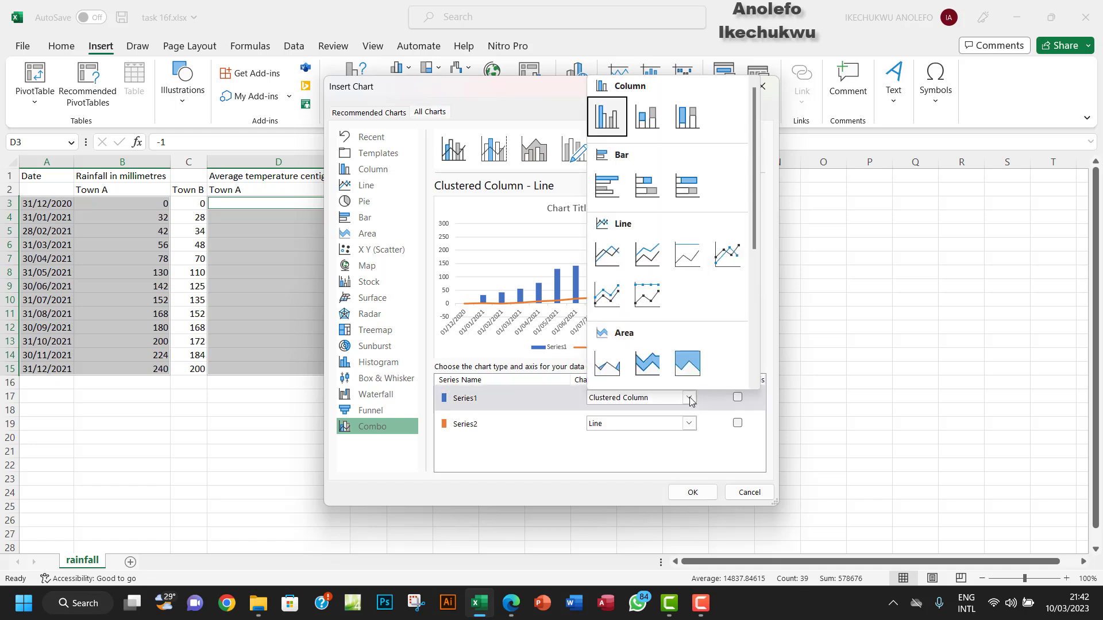
pyautogui.click(613, 261)
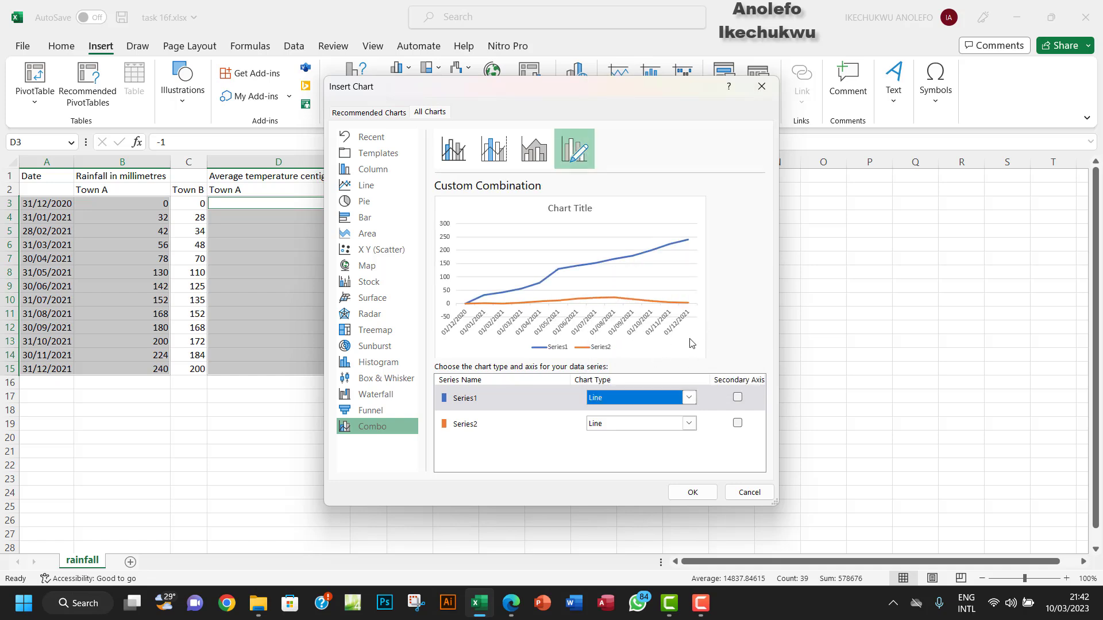
pyautogui.click(738, 424)
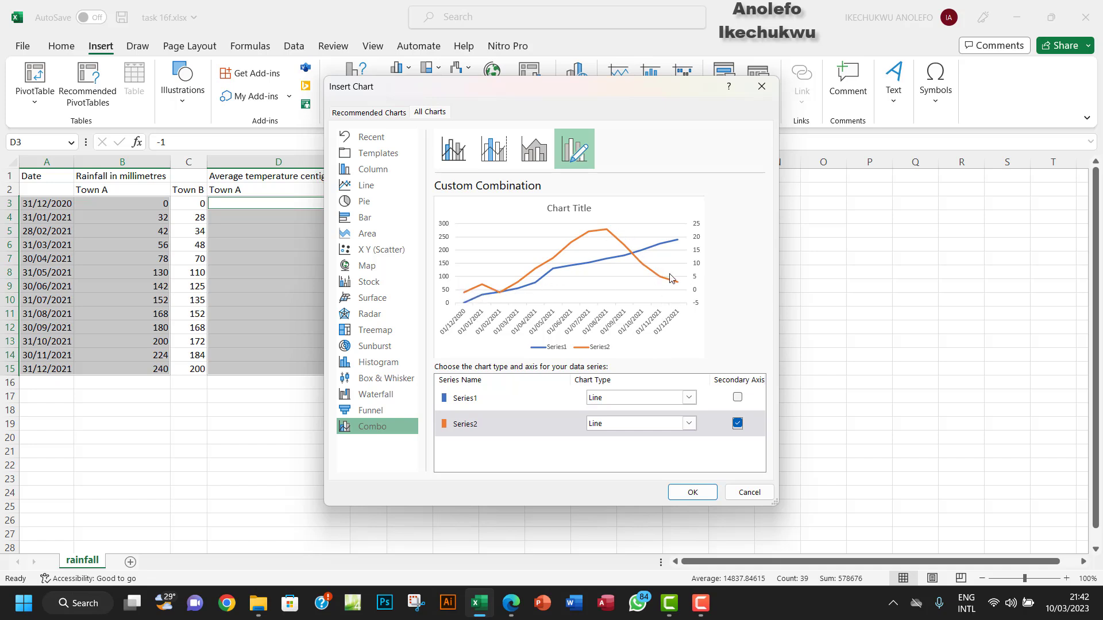
pyautogui.moveTo(455, 92); pyautogui.dragTo(577, 74)
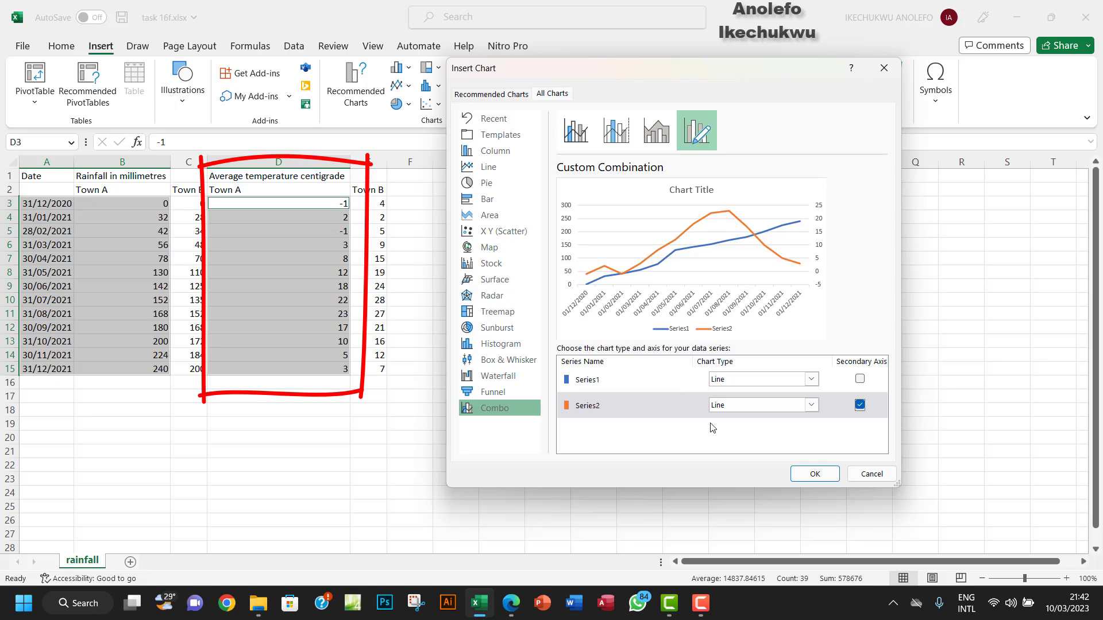
pyautogui.click(808, 476)
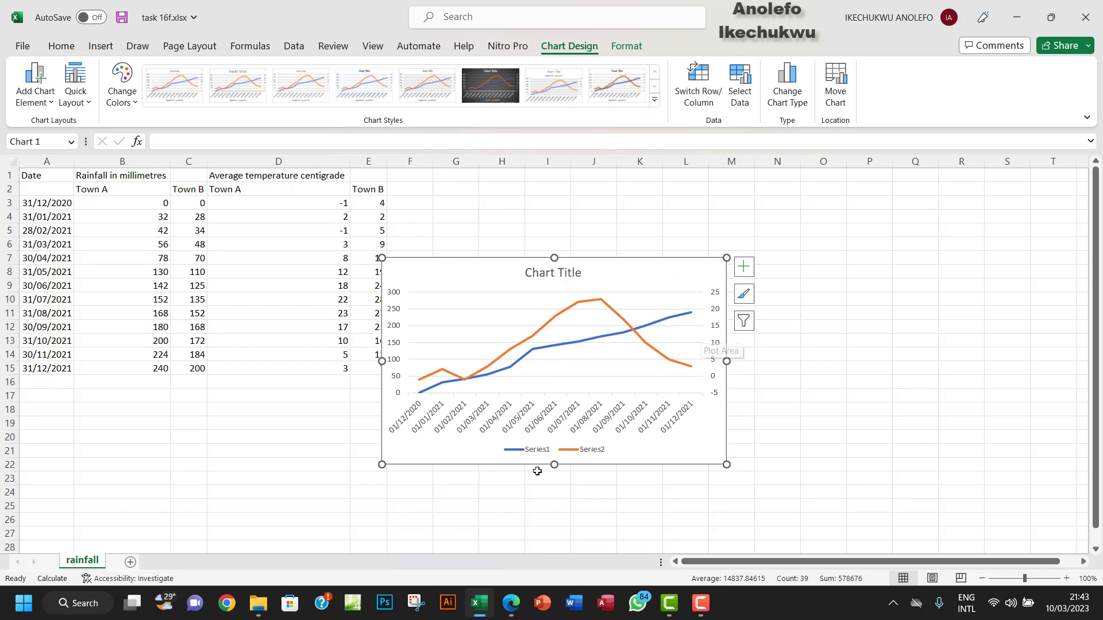
# In Select Data, name the temperature series (Series2) from cell D1
pyautogui.click(535, 453)
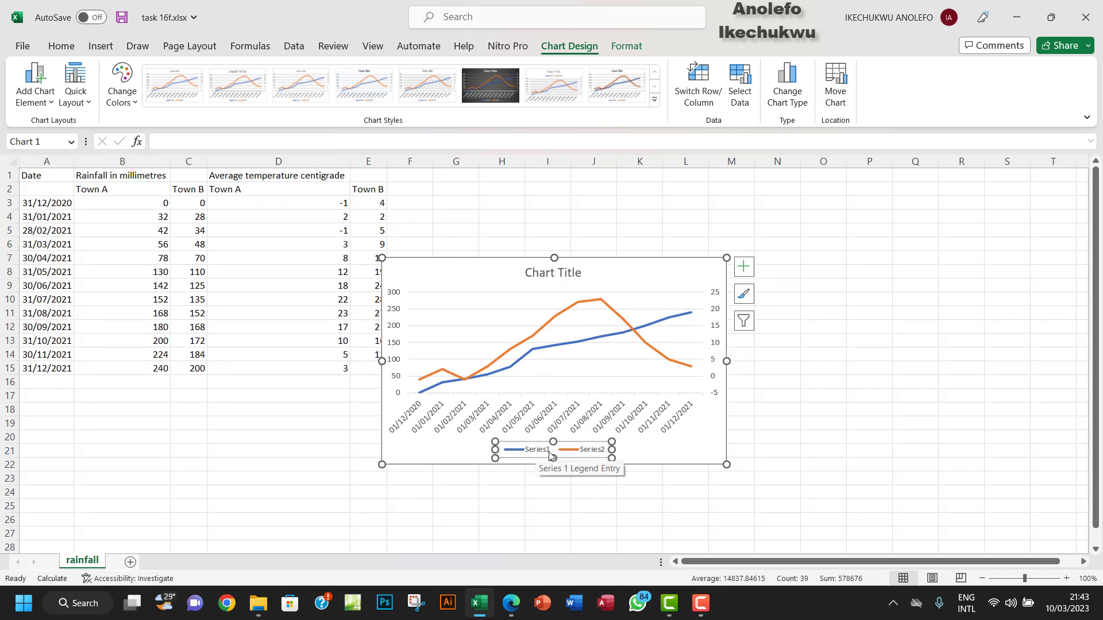
pyautogui.rightClick(584, 455)
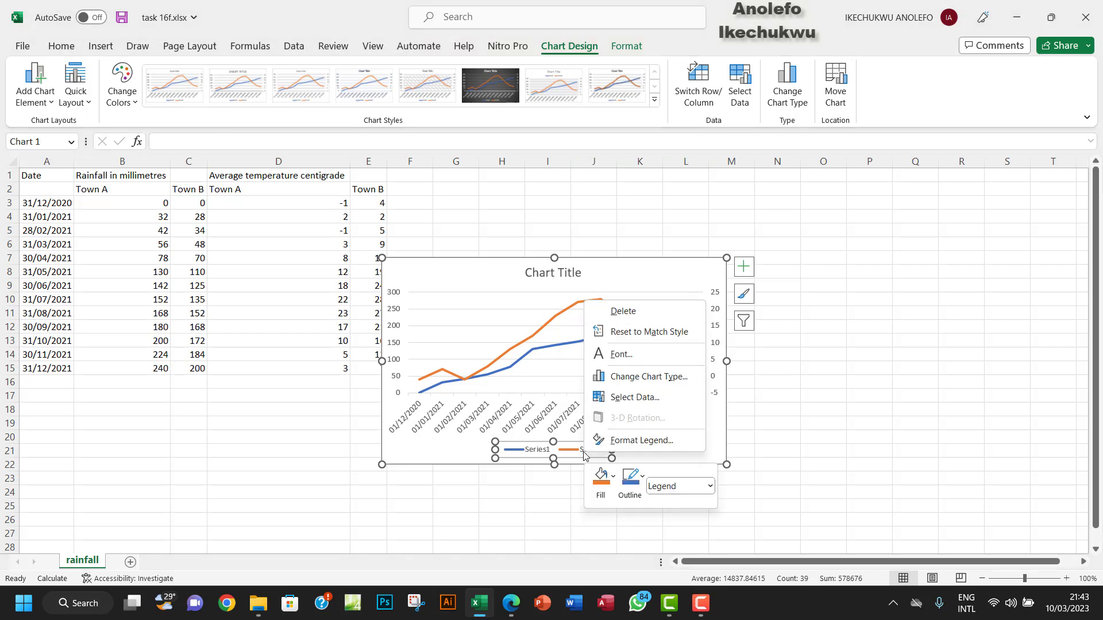
pyautogui.click(632, 397)
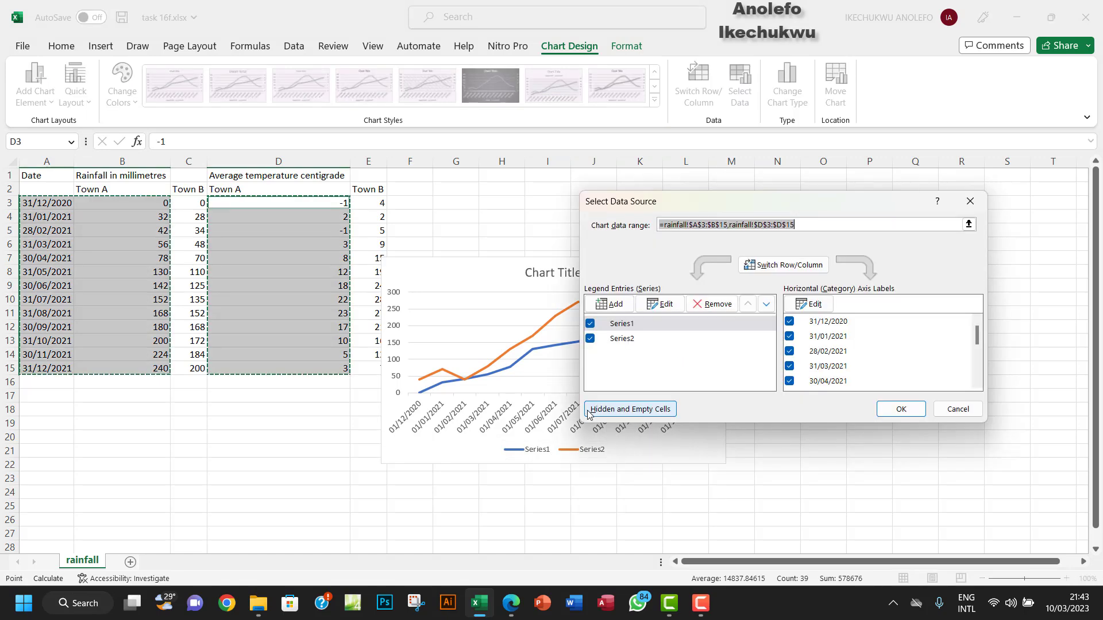
pyautogui.click(621, 340)
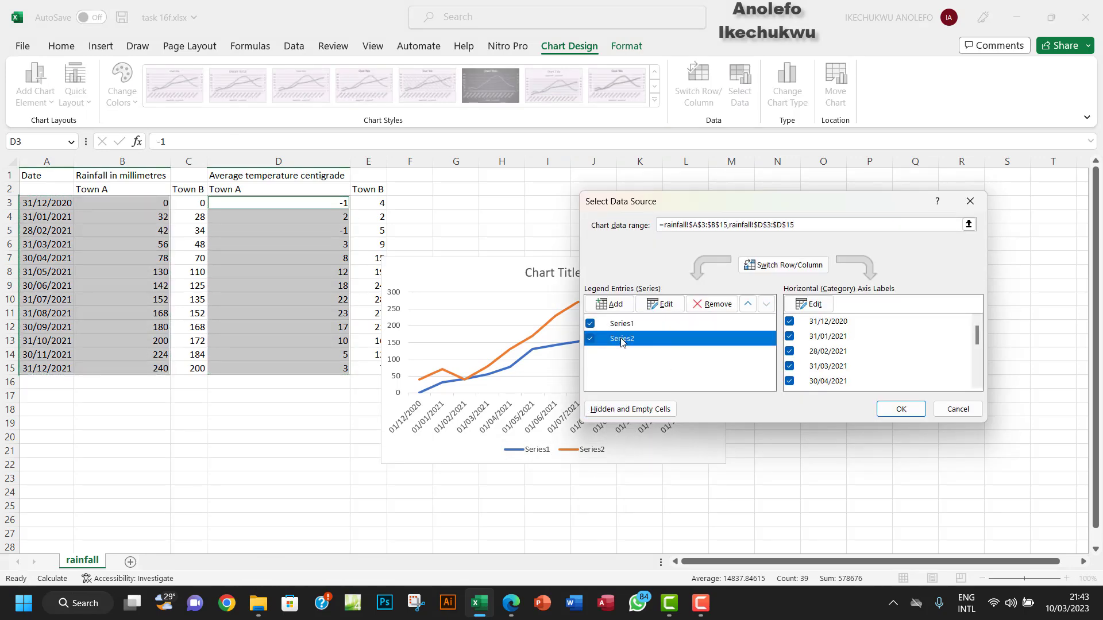
pyautogui.click(662, 307)
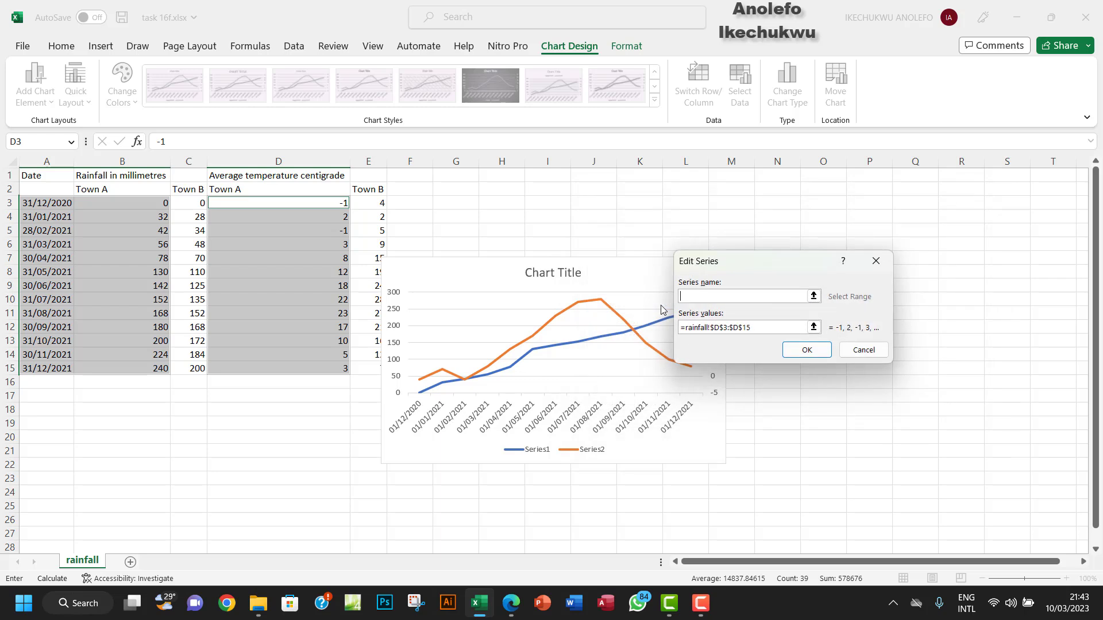
pyautogui.click(294, 181)
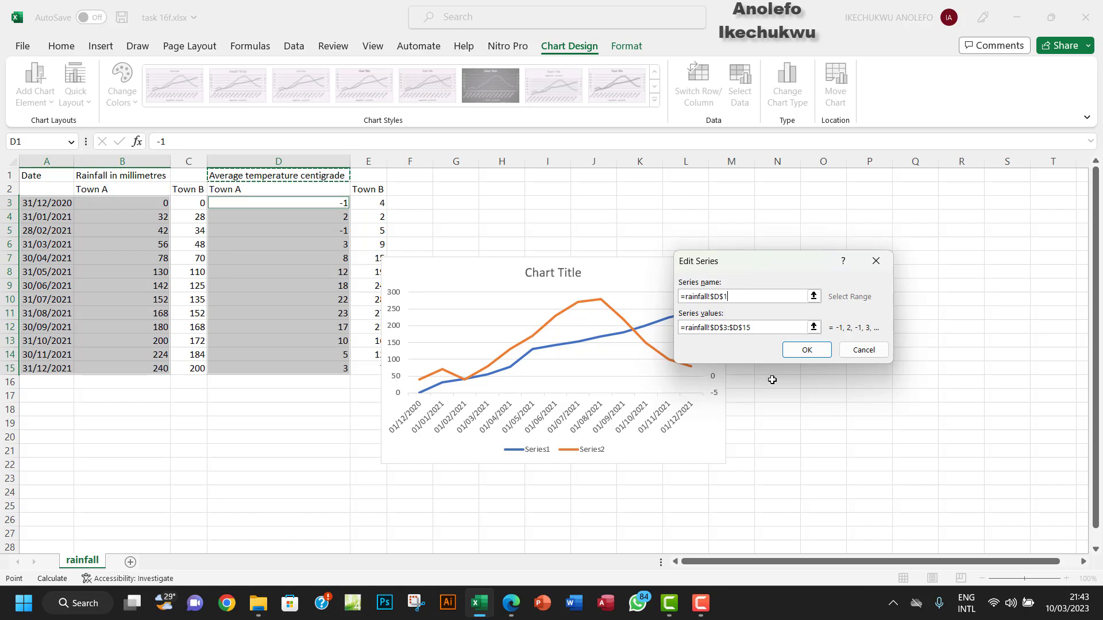
pyautogui.click(803, 351)
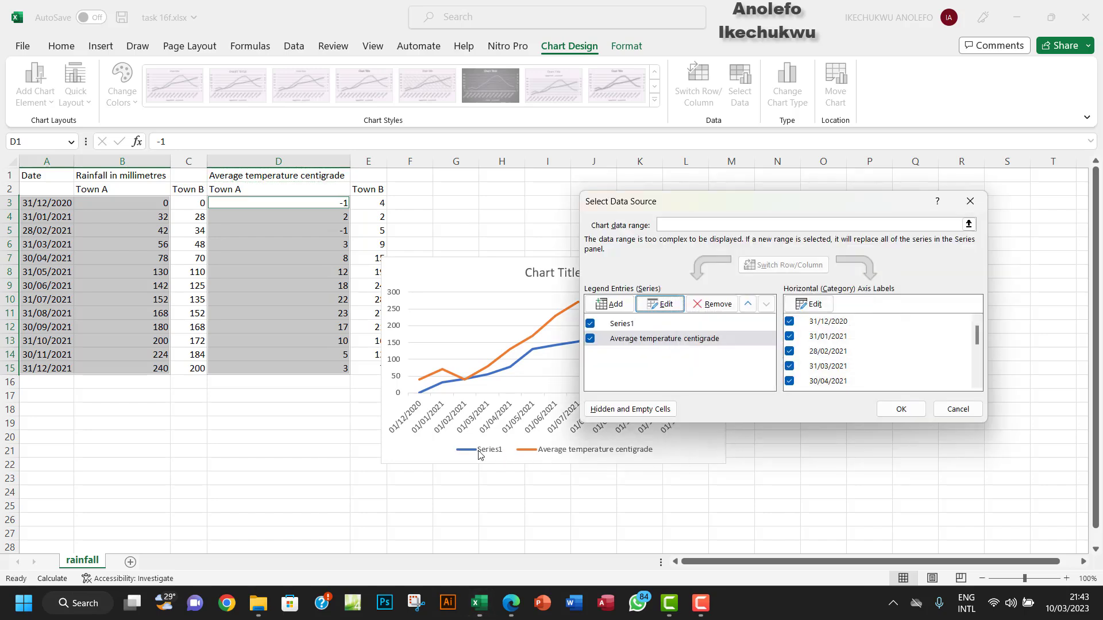
# Name the rainfall series (Series1) from cell B1 and apply the data changes
pyautogui.click(649, 324)
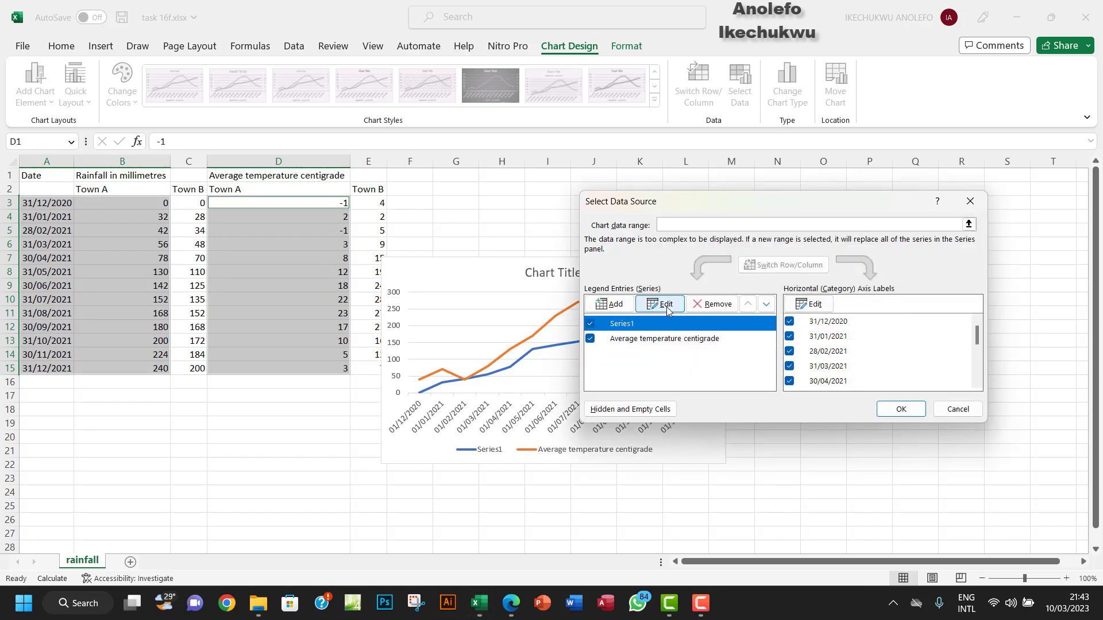
pyautogui.click(667, 309)
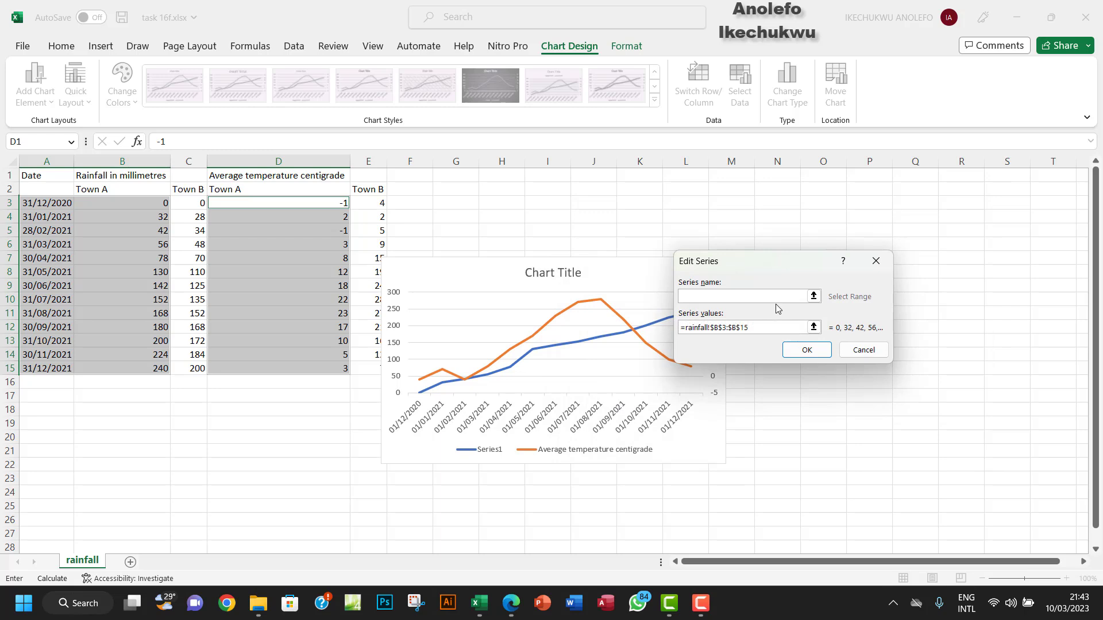
pyautogui.click(114, 175)
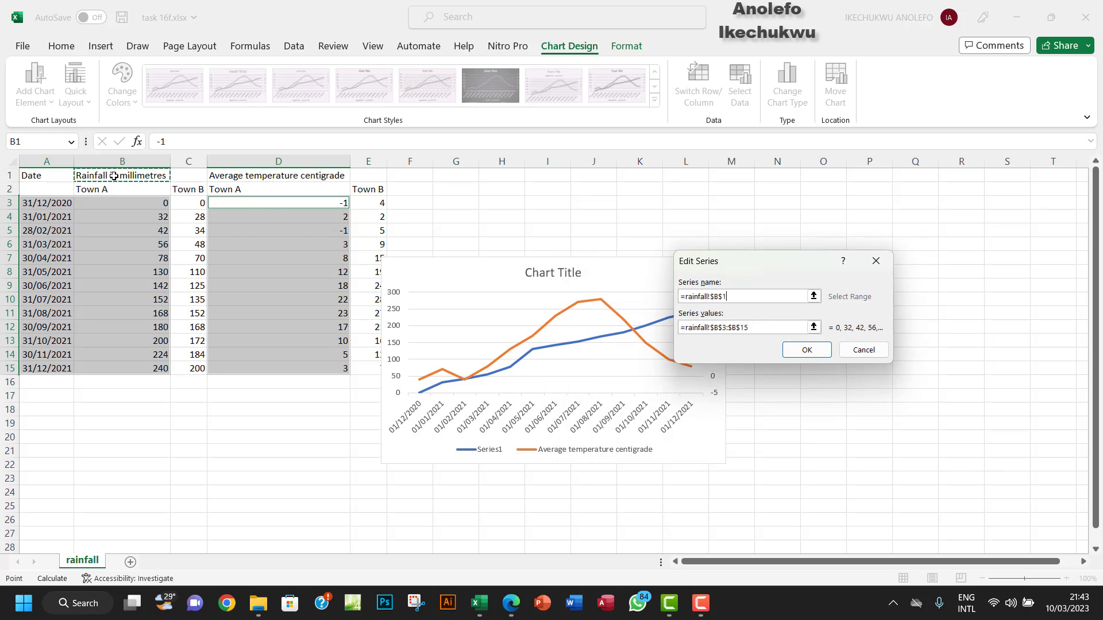
pyautogui.click(806, 351)
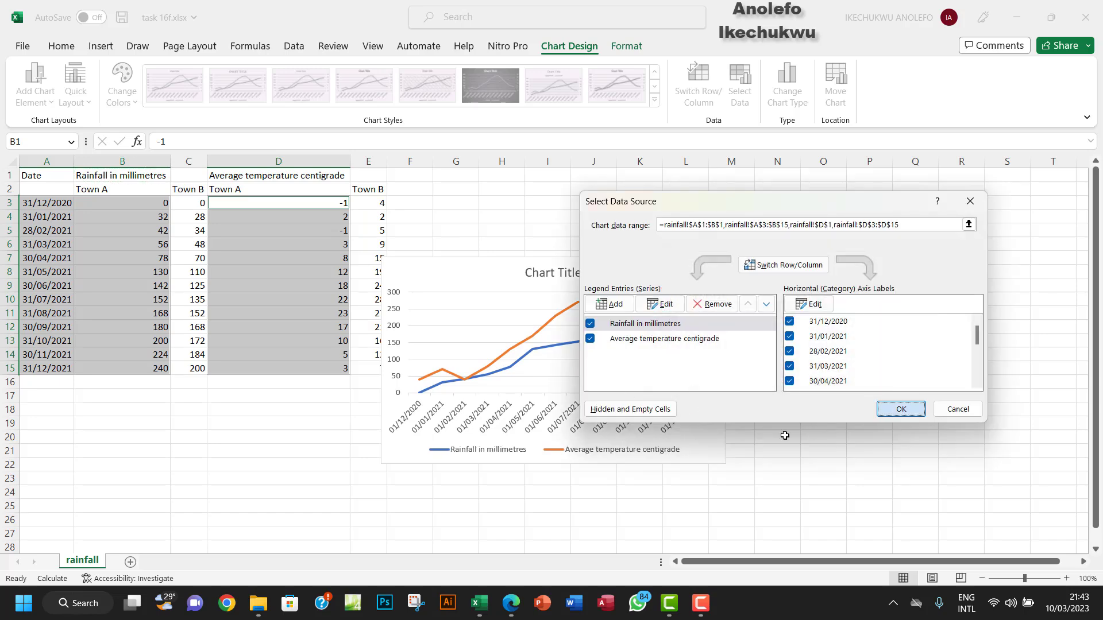
pyautogui.press('Return')
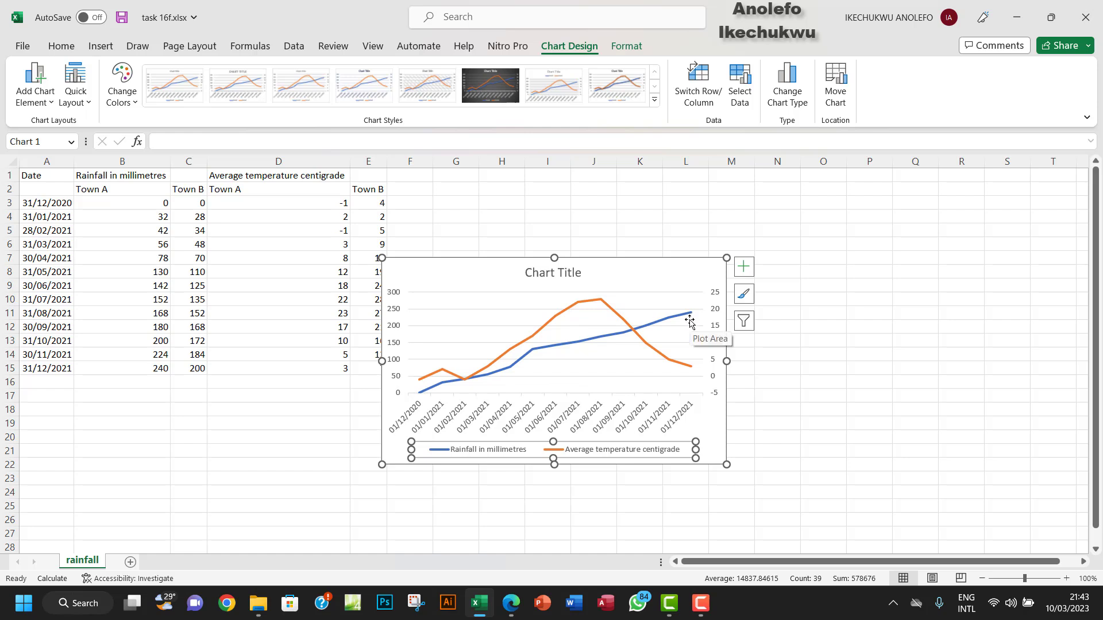
# Set the primary (rainfall) vertical axis Maximum bound to 250 in Format Axis
pyautogui.moveTo(690, 318)
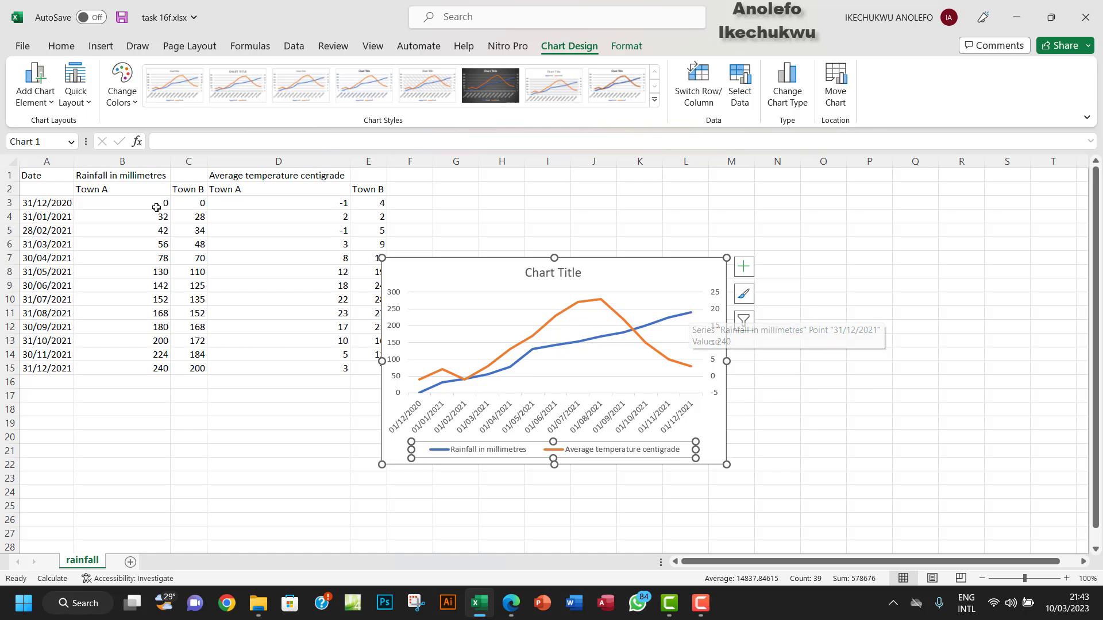
pyautogui.moveTo(155, 204); pyautogui.dragTo(148, 369)
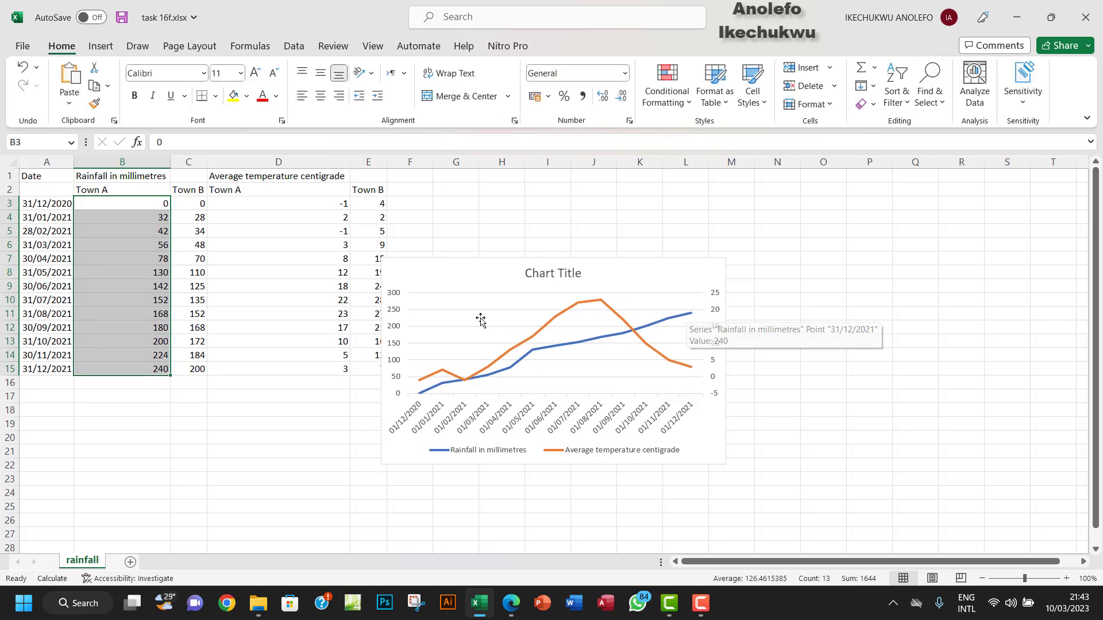
pyautogui.click(394, 295)
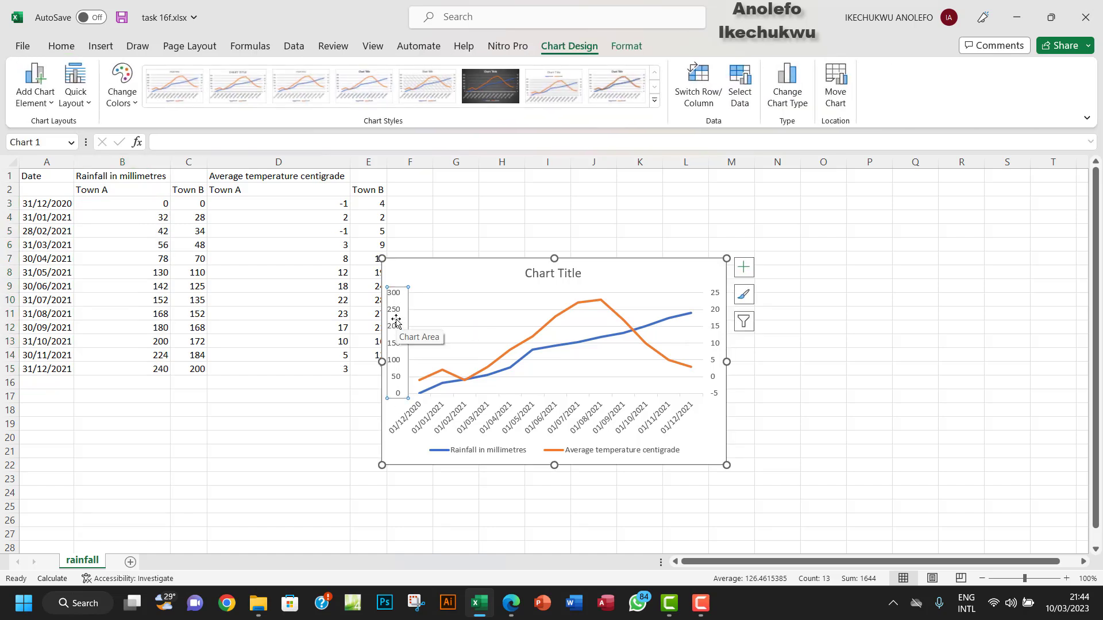
pyautogui.doubleClick(399, 322)
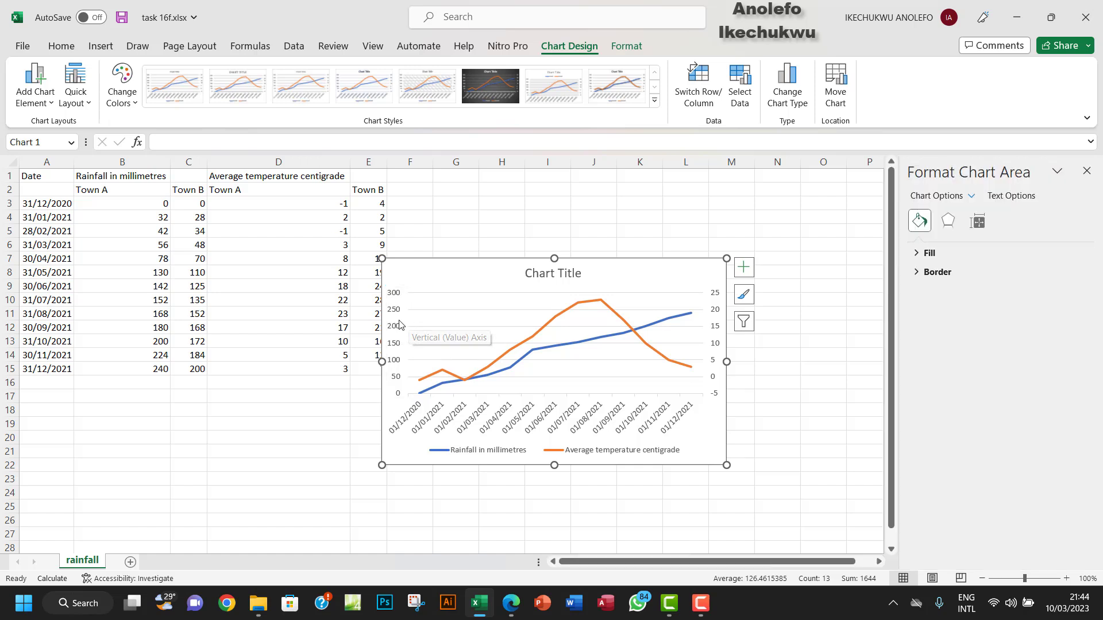
pyautogui.click(409, 324)
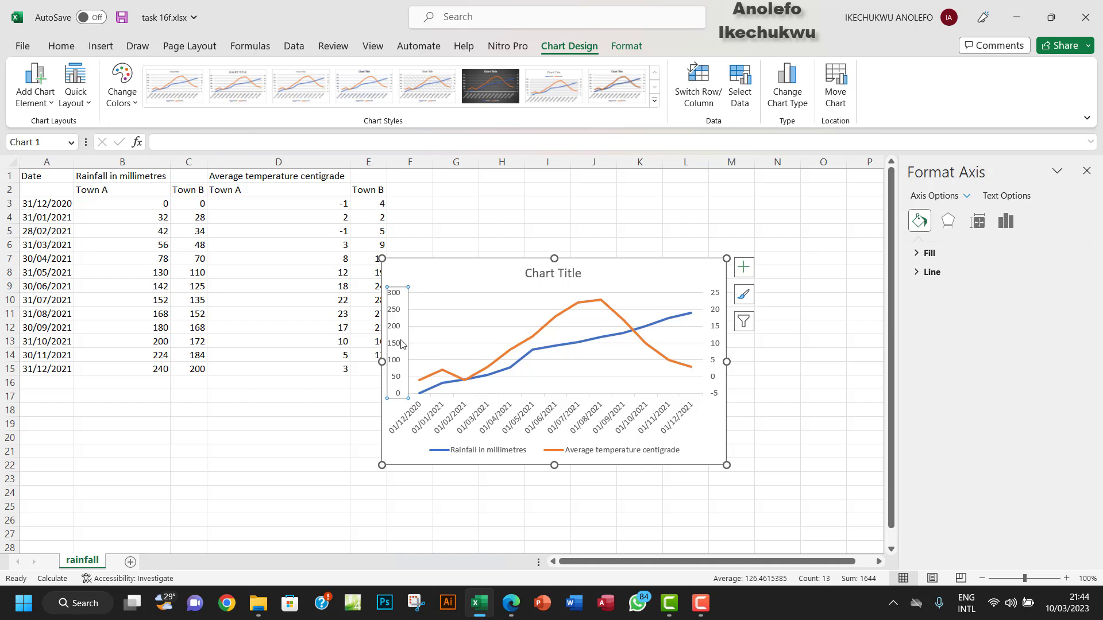
pyautogui.click(1009, 222)
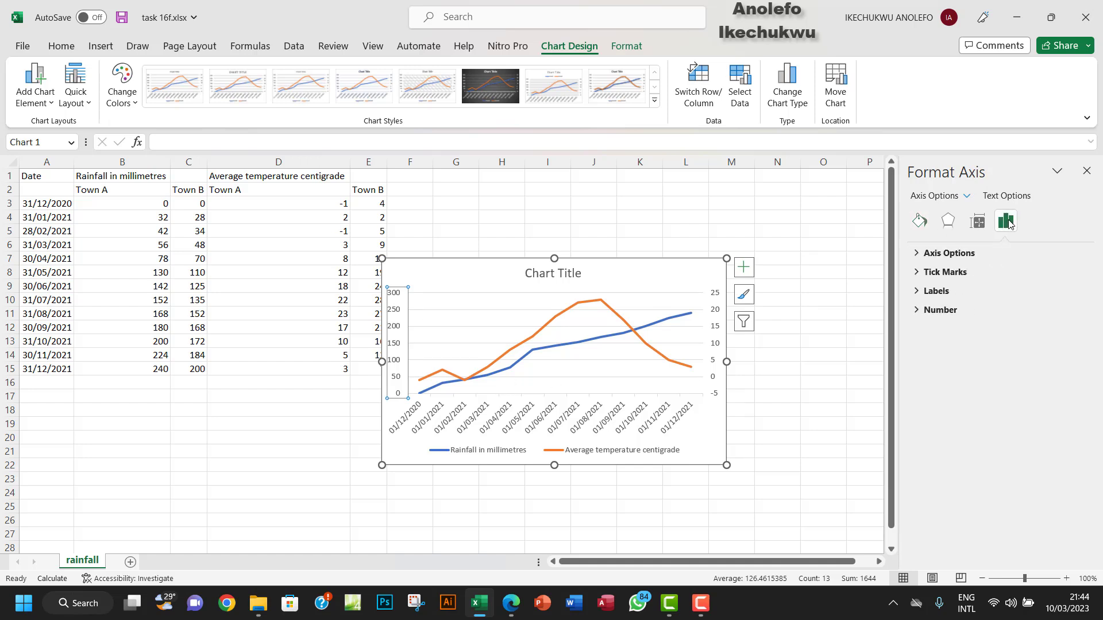
pyautogui.click(915, 253)
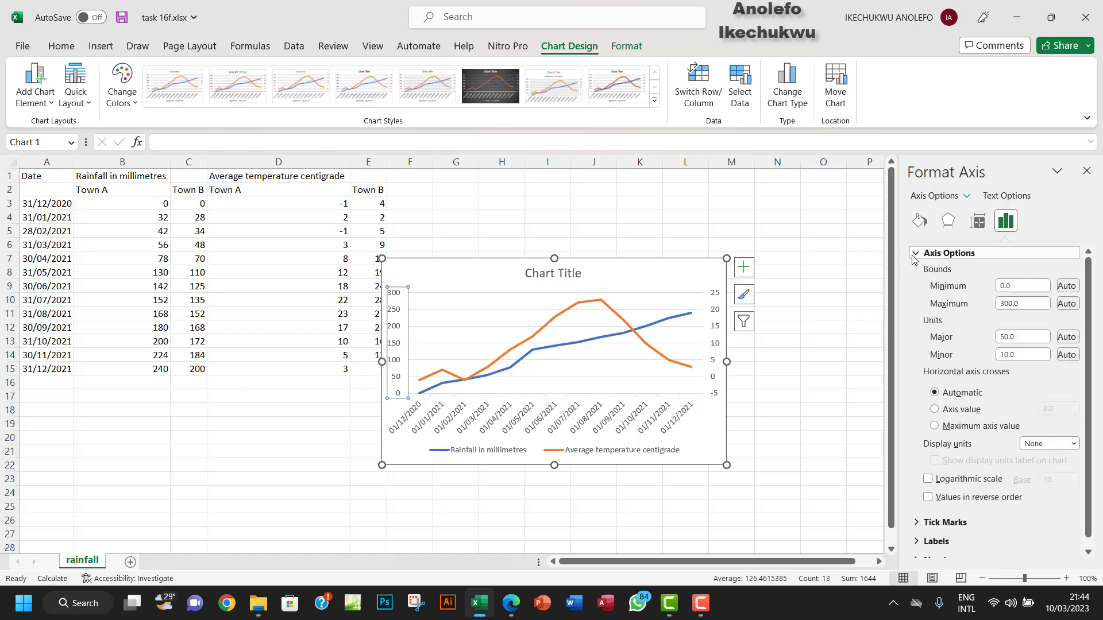
pyautogui.scroll(-1, 944, 359)
pyautogui.scroll(1, 944, 359)
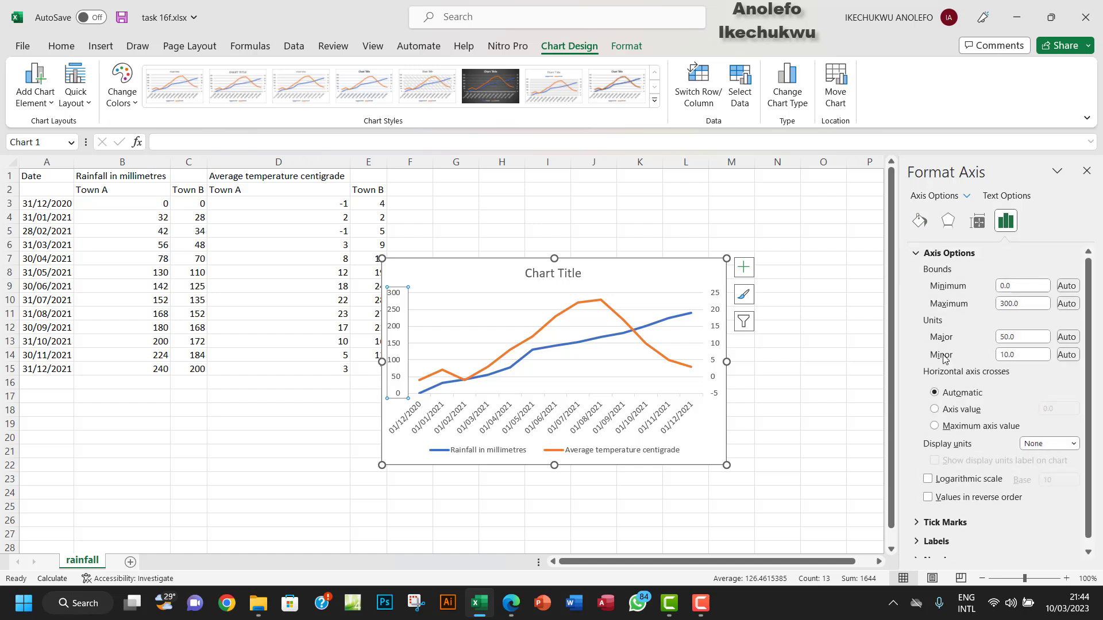
pyautogui.click(1021, 304)
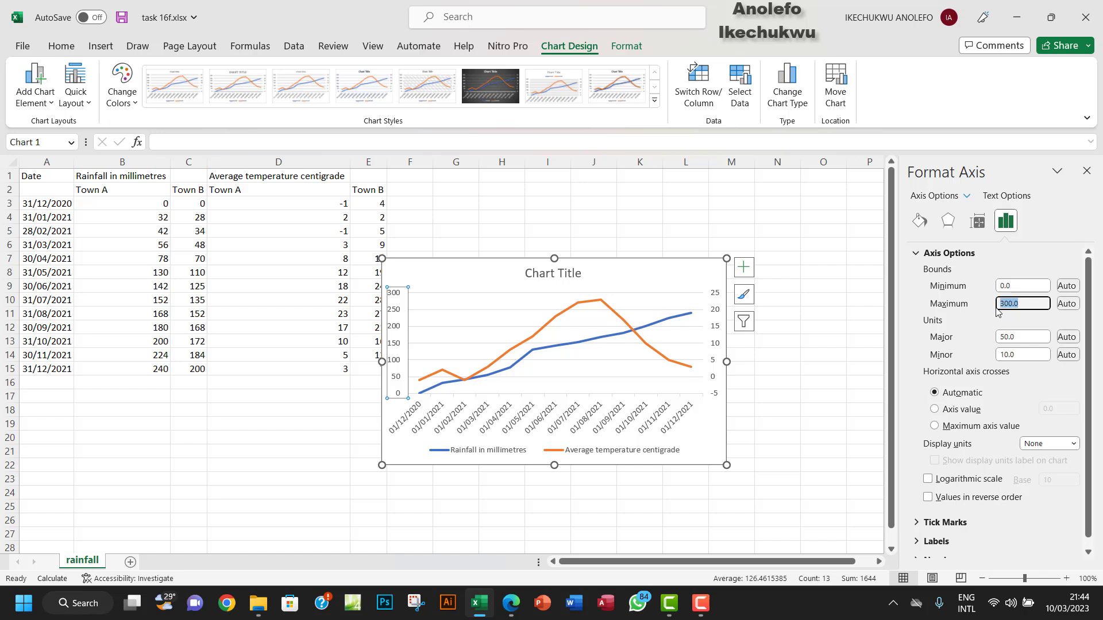
pyautogui.write('250')
pyautogui.click(1044, 336)
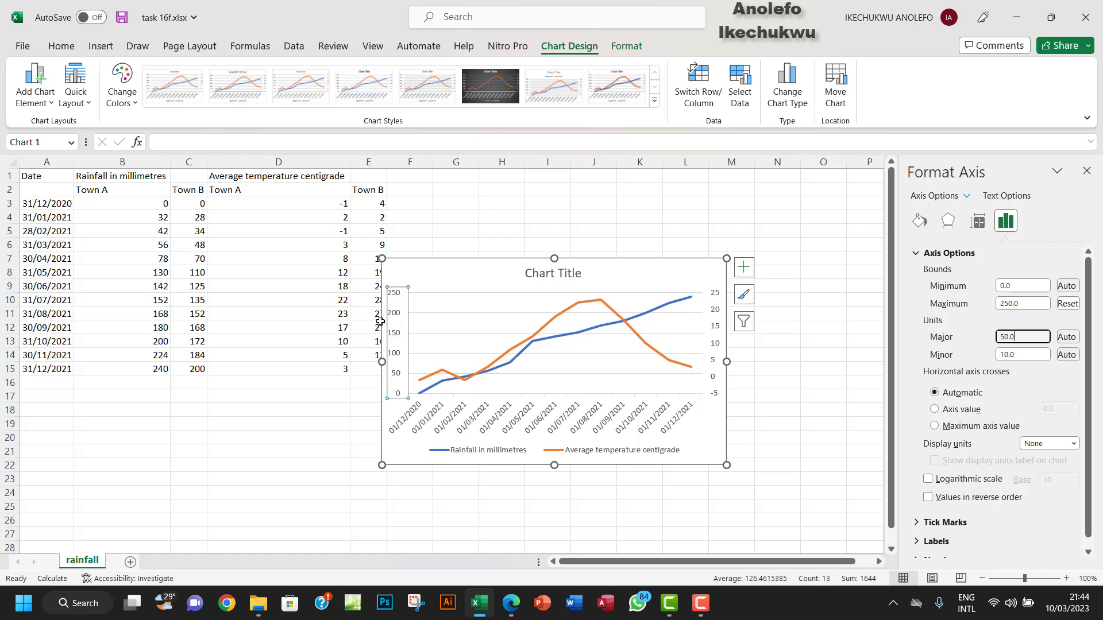
pyautogui.click(714, 347)
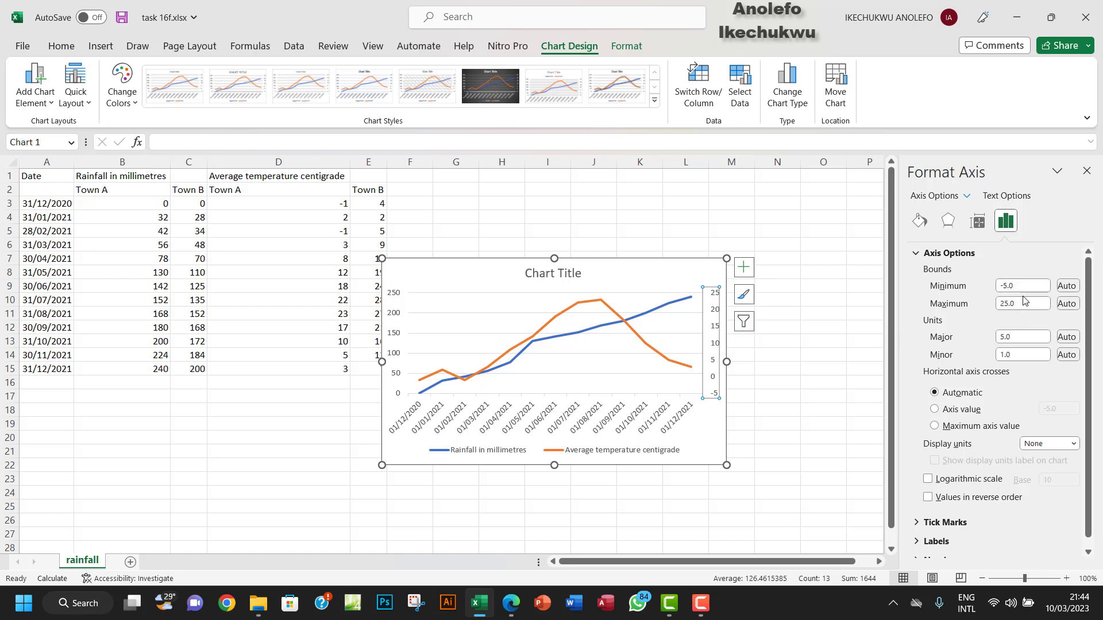
# Give the secondary axis Minimum -2, Maximum 24 and Major unit 2
pyautogui.moveTo(1015, 286); pyautogui.dragTo(985, 289)
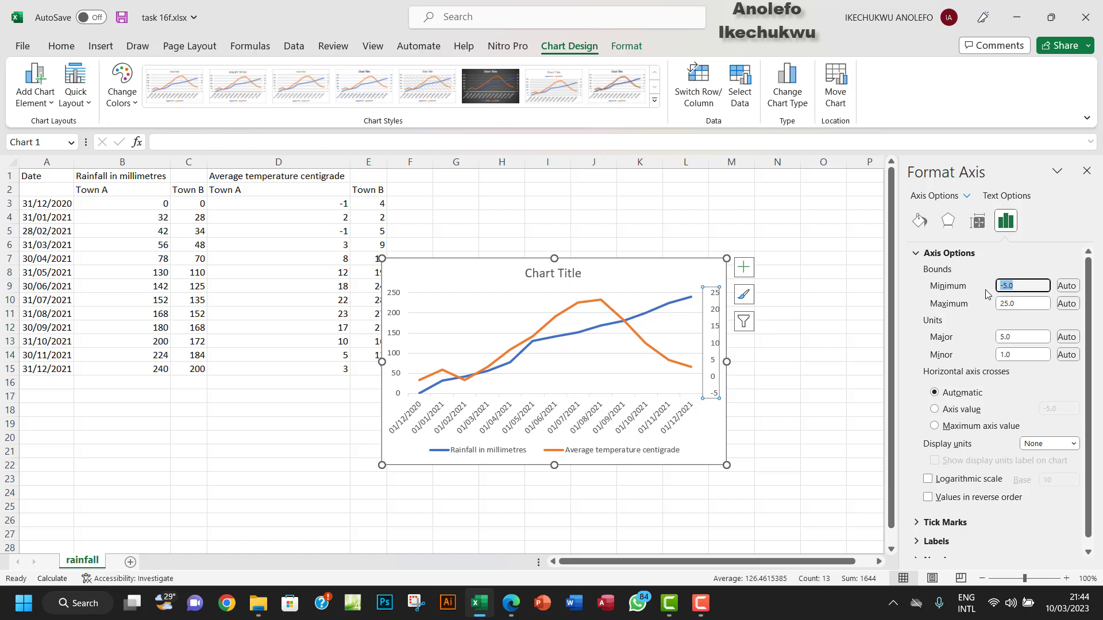
pyautogui.write('-2')
pyautogui.click(1009, 305)
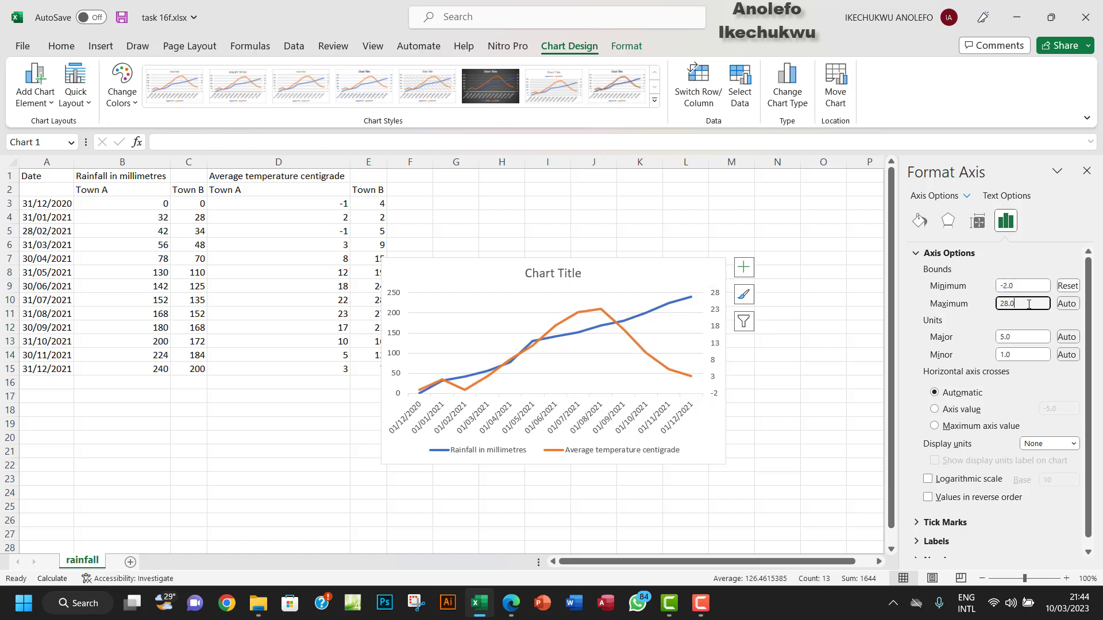
pyautogui.moveTo(1010, 306); pyautogui.dragTo(996, 309)
pyautogui.write('24')
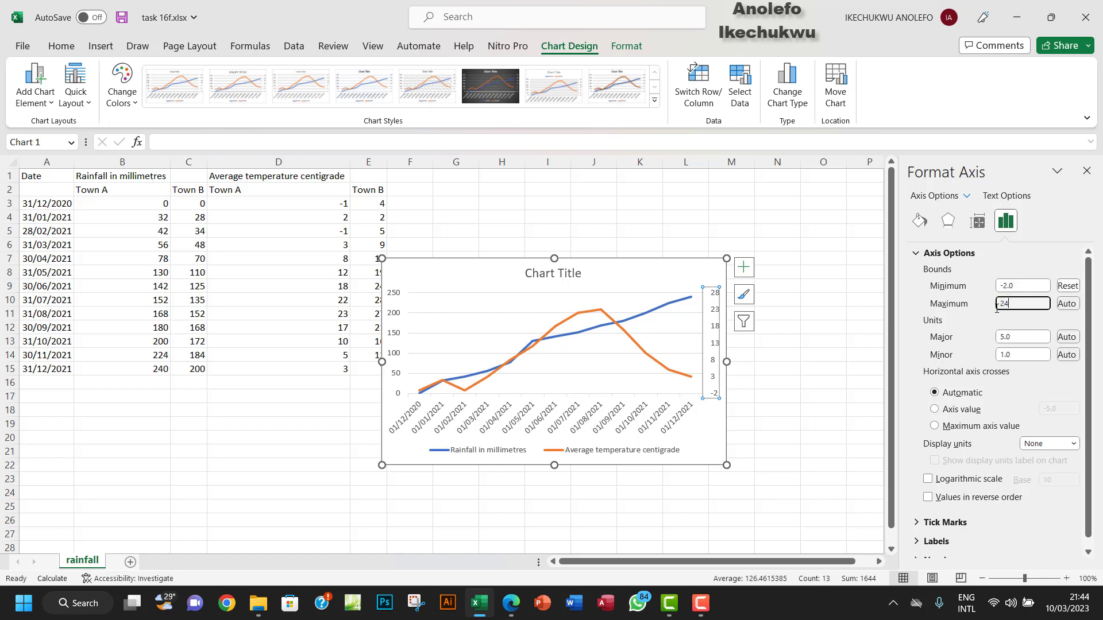
pyautogui.click(1017, 337)
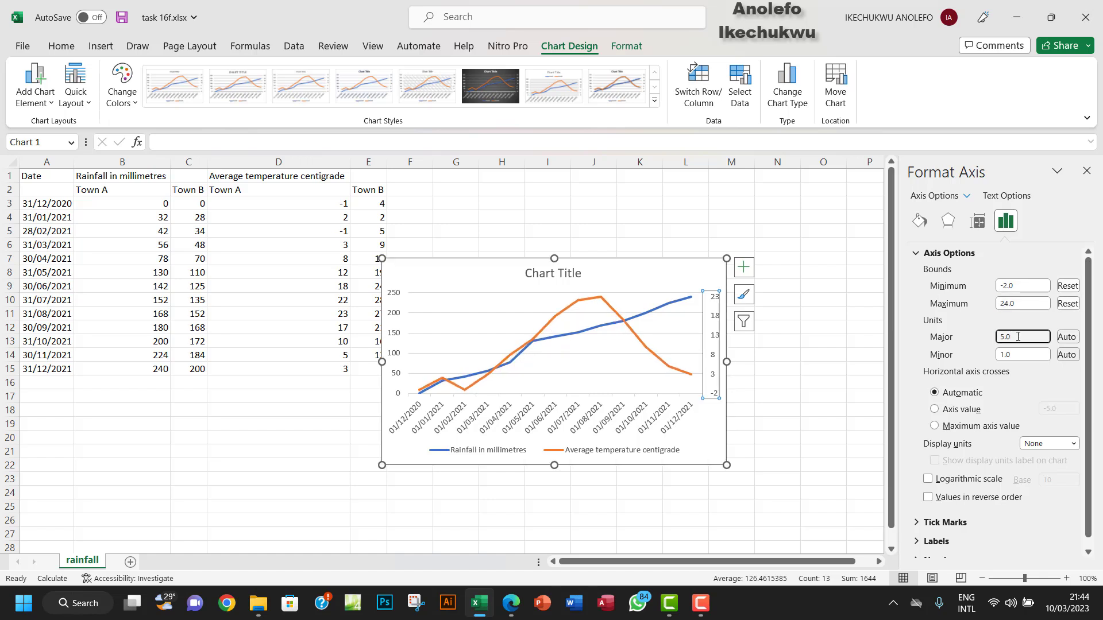
pyautogui.moveTo(1017, 337); pyautogui.dragTo(1002, 341)
pyautogui.write('2')
pyautogui.click(804, 336)
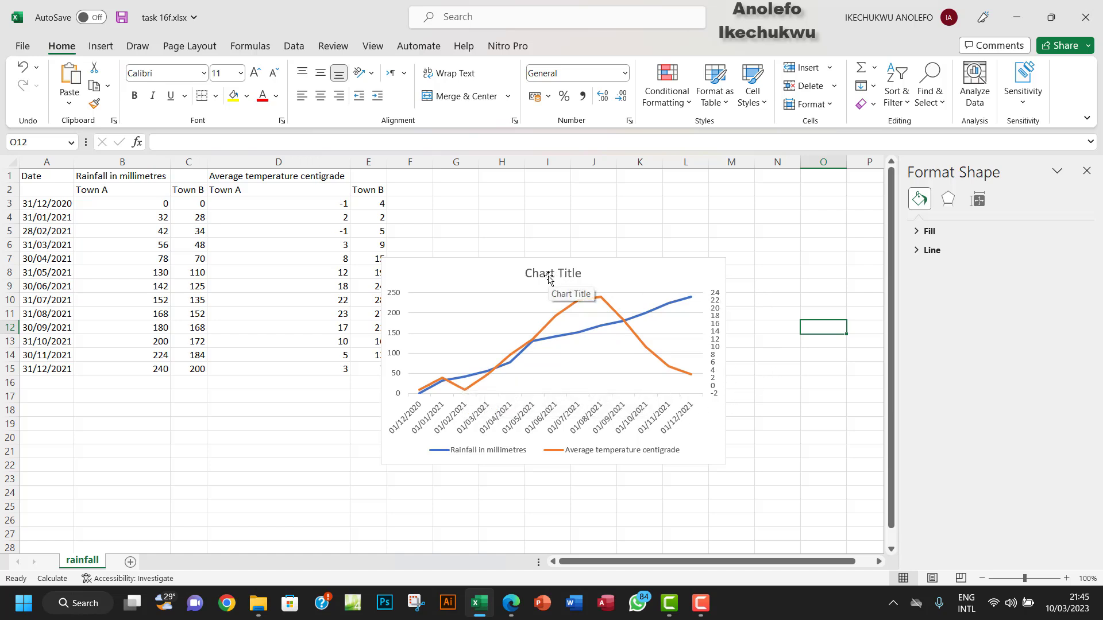
pyautogui.click(511, 603)
# Highlight 'series and label' and the axis-scaling wording in the Task 16f PDF
pyautogui.click(580, 544)
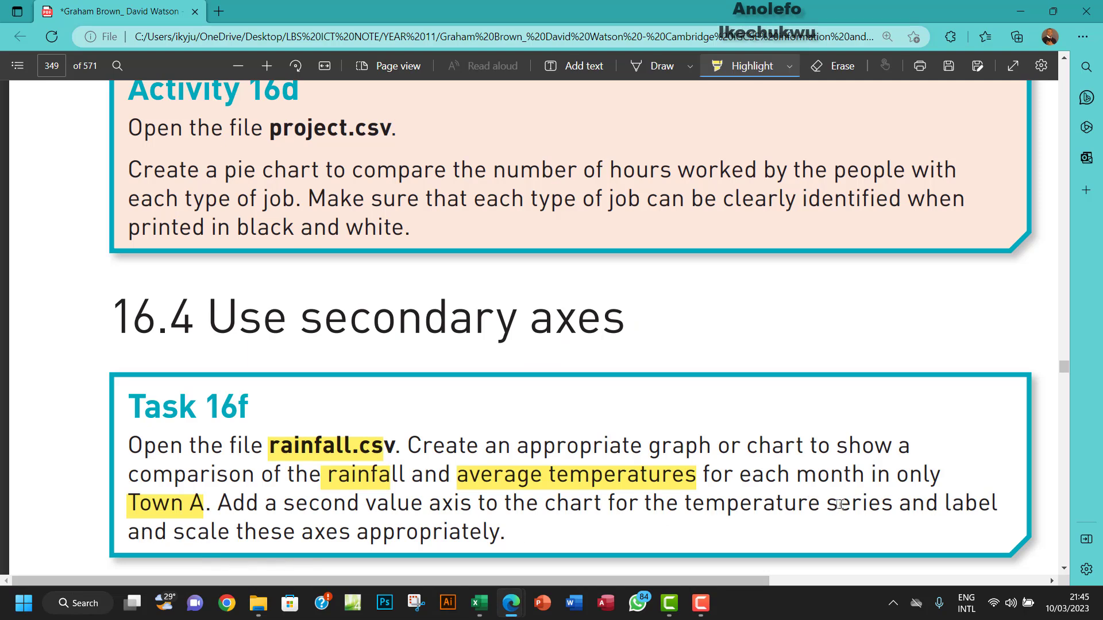
pyautogui.moveTo(827, 503); pyautogui.dragTo(998, 500)
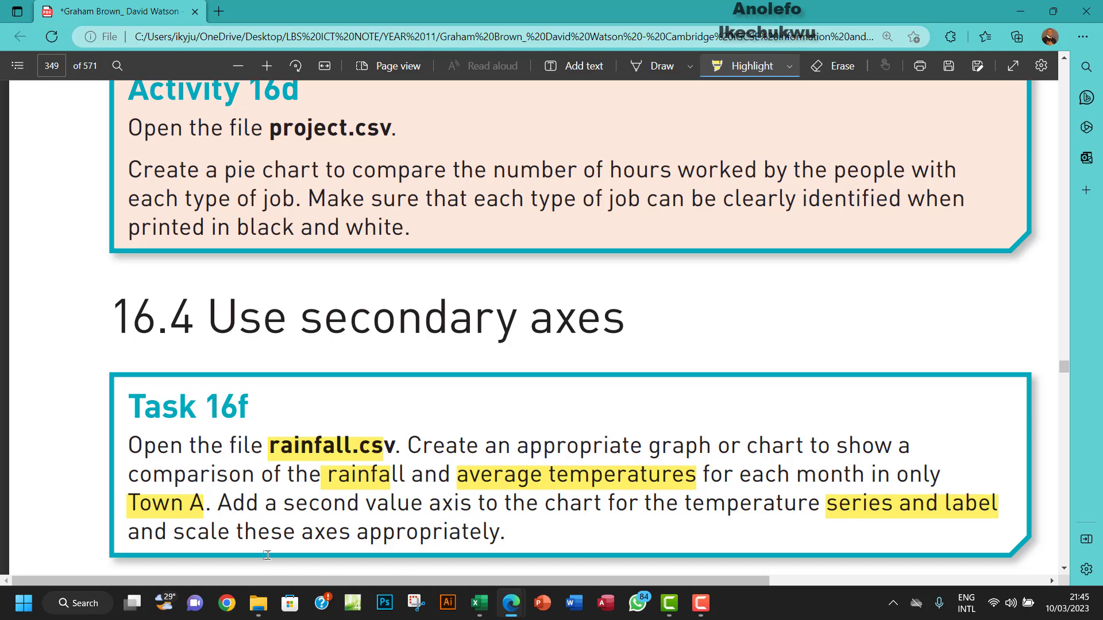
pyautogui.moveTo(187, 536); pyautogui.dragTo(253, 534)
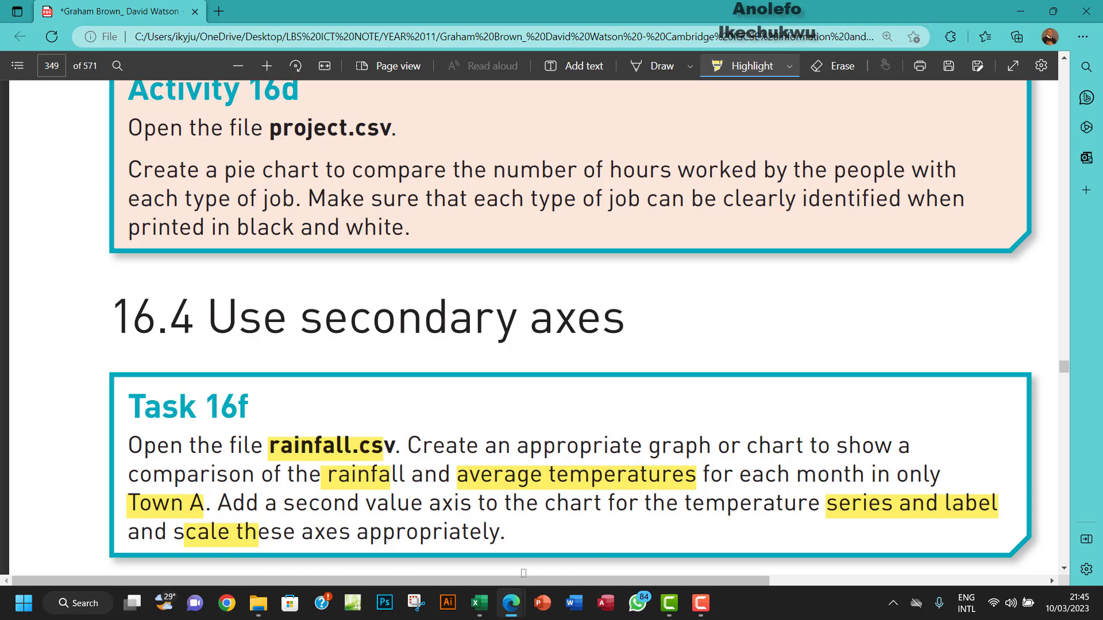
pyautogui.click(480, 603)
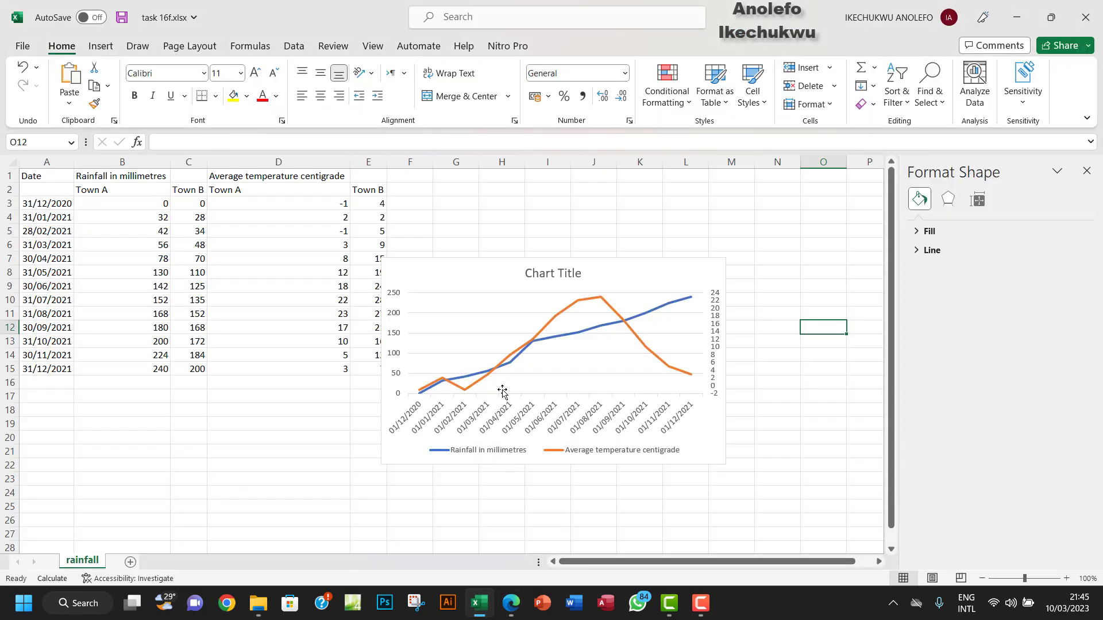
# Replace 'Chart Title' with 'Comparison of rainfall and temperature in town A' and drag the chart larger
pyautogui.click(560, 272)
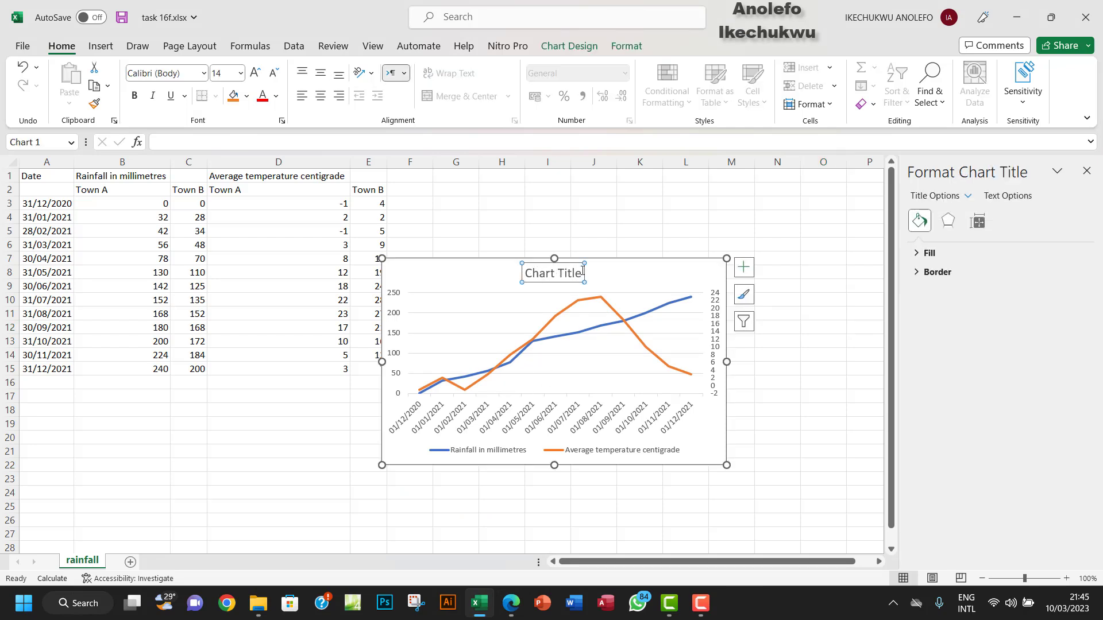
pyautogui.moveTo(580, 277); pyautogui.dragTo(514, 272)
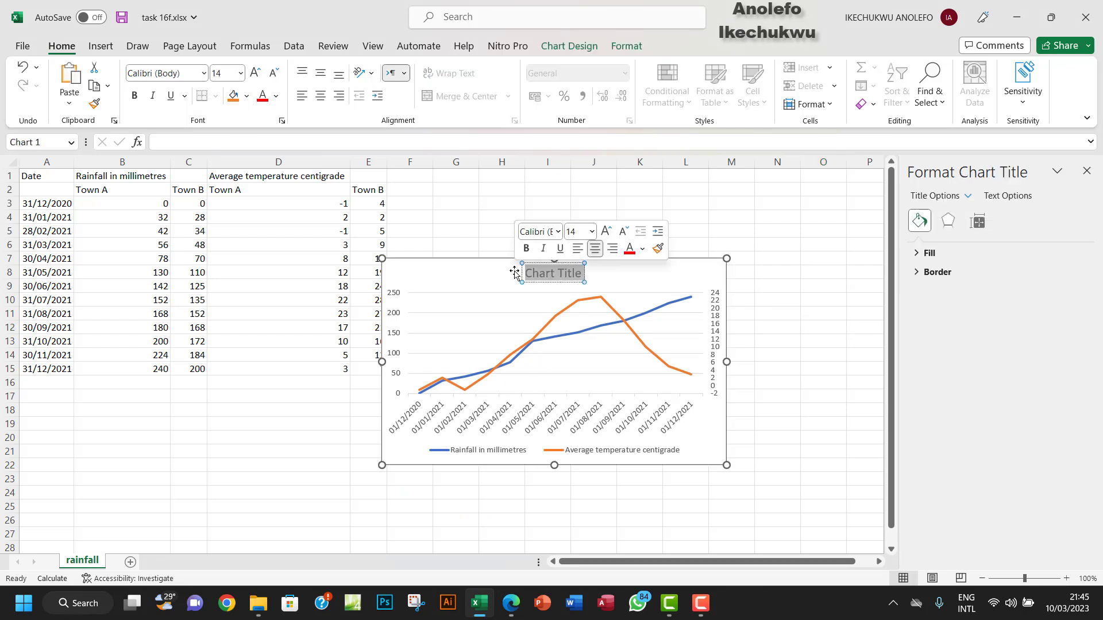
pyautogui.write('Com')
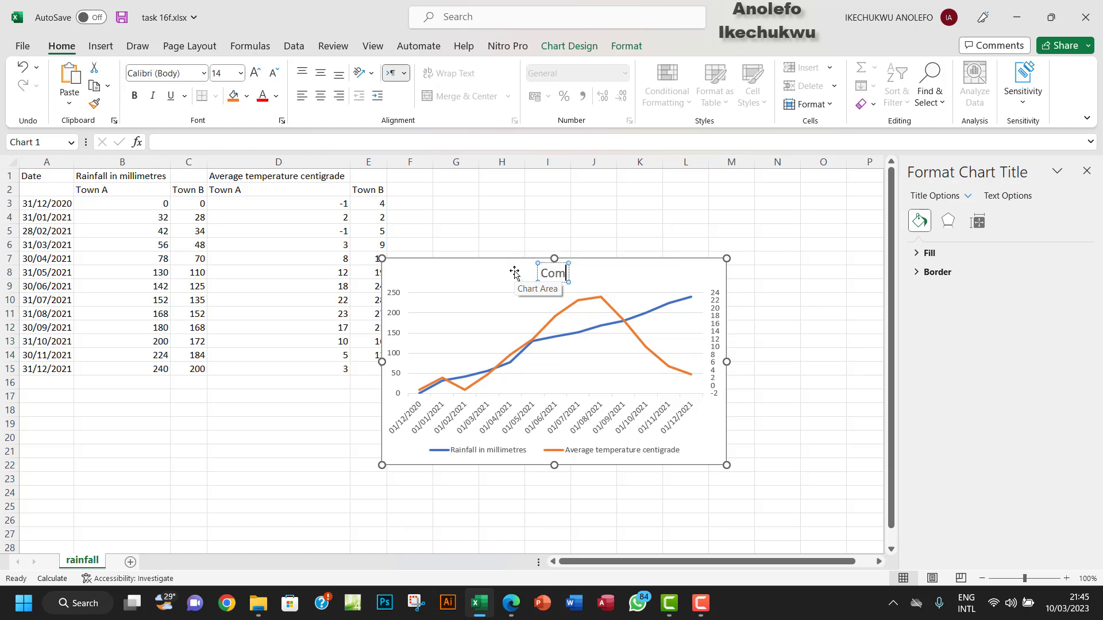
pyautogui.write('aparison of rainfall')
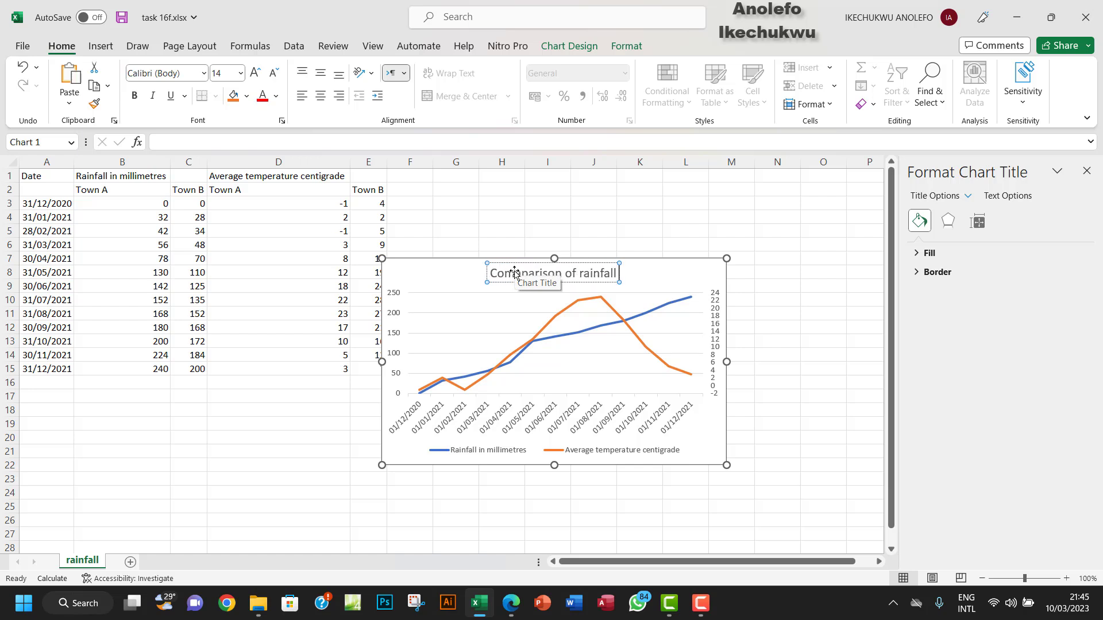
pyautogui.write(' and t')
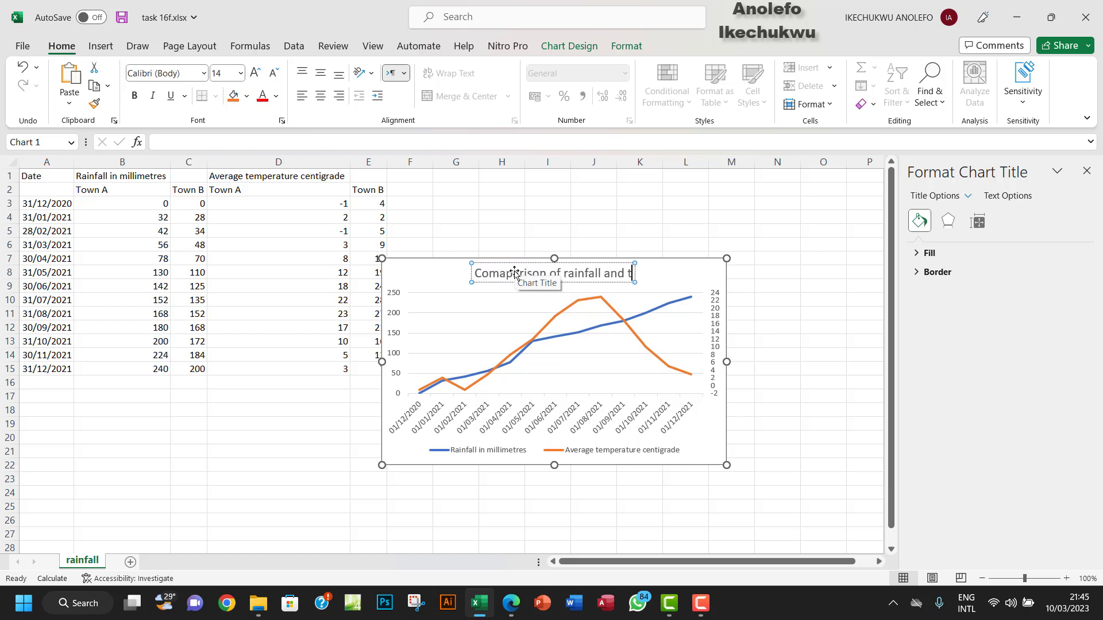
pyautogui.write('ermperature')
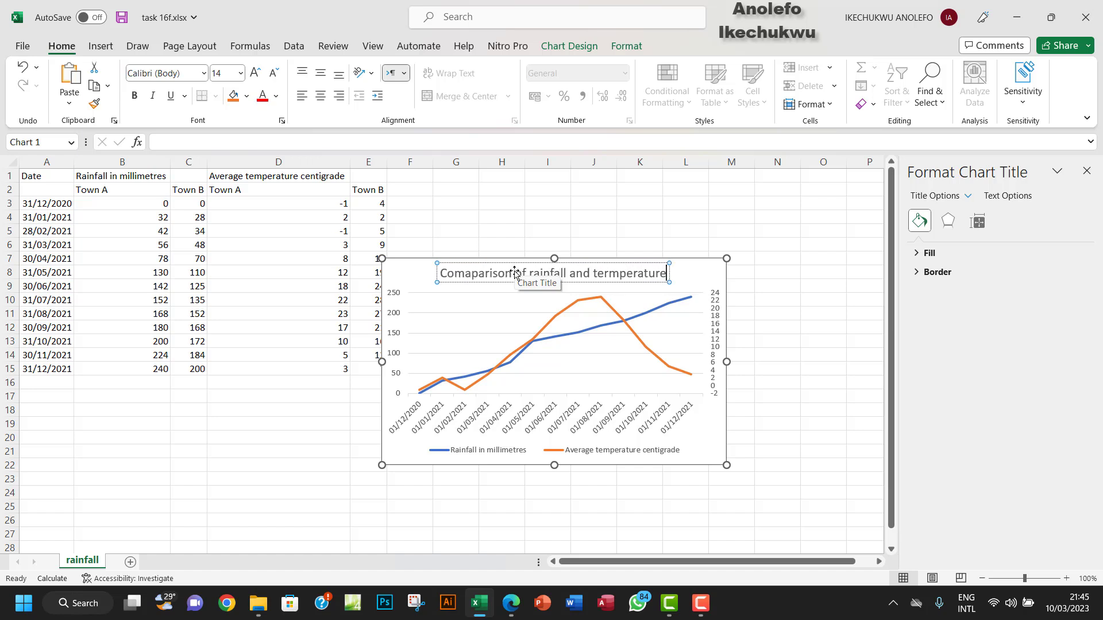
pyautogui.click(608, 273)
pyautogui.press('BackSpace')
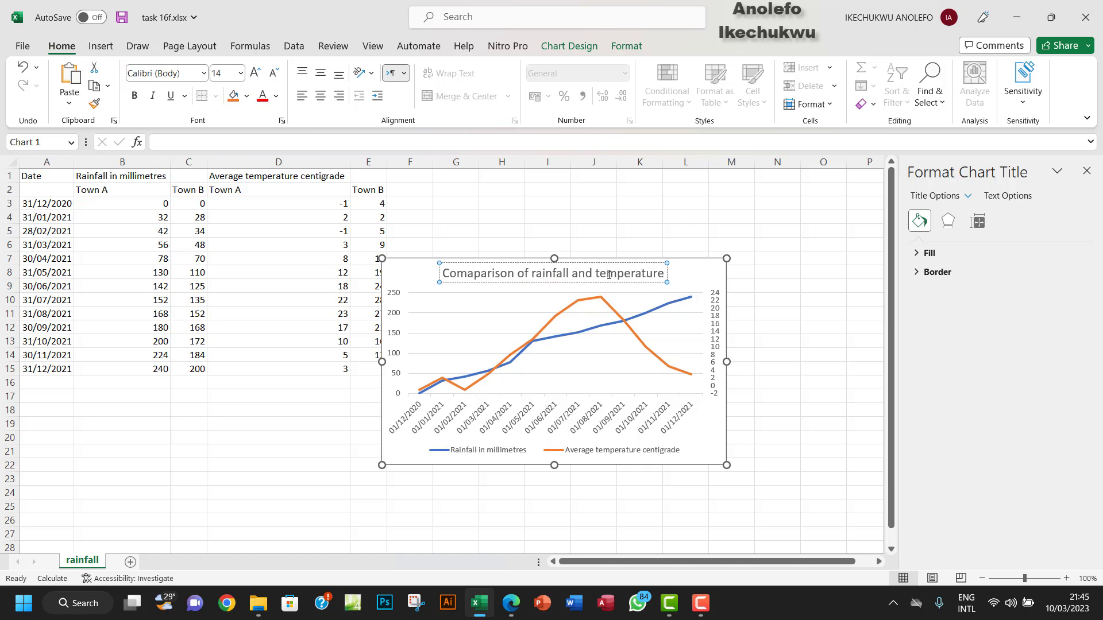
pyautogui.click(474, 273)
pyautogui.press('BackSpace')
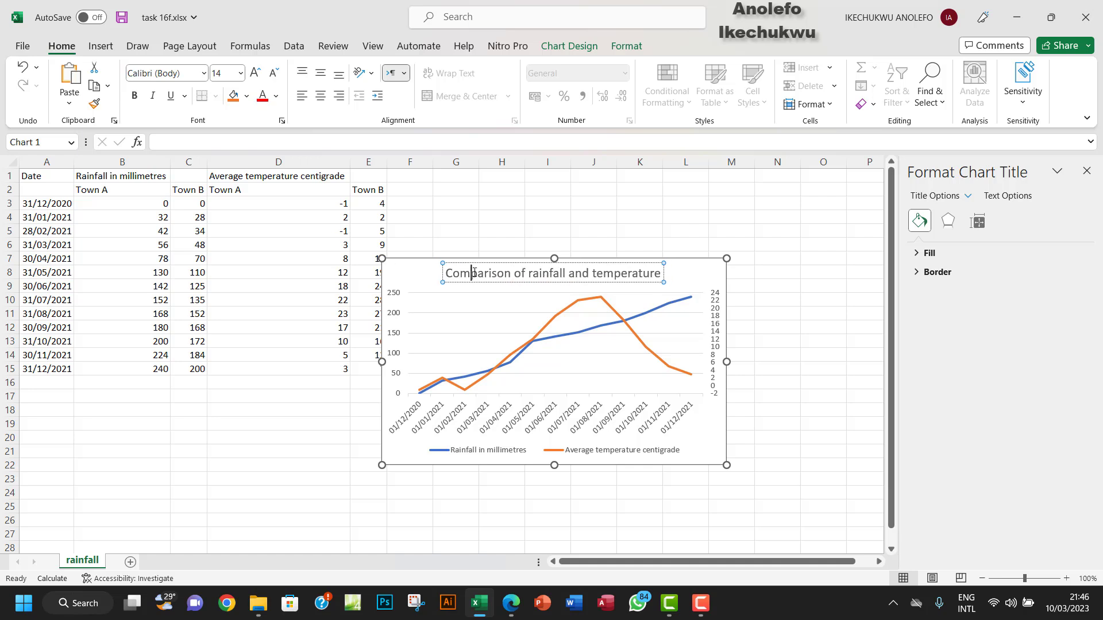
pyautogui.click(660, 274)
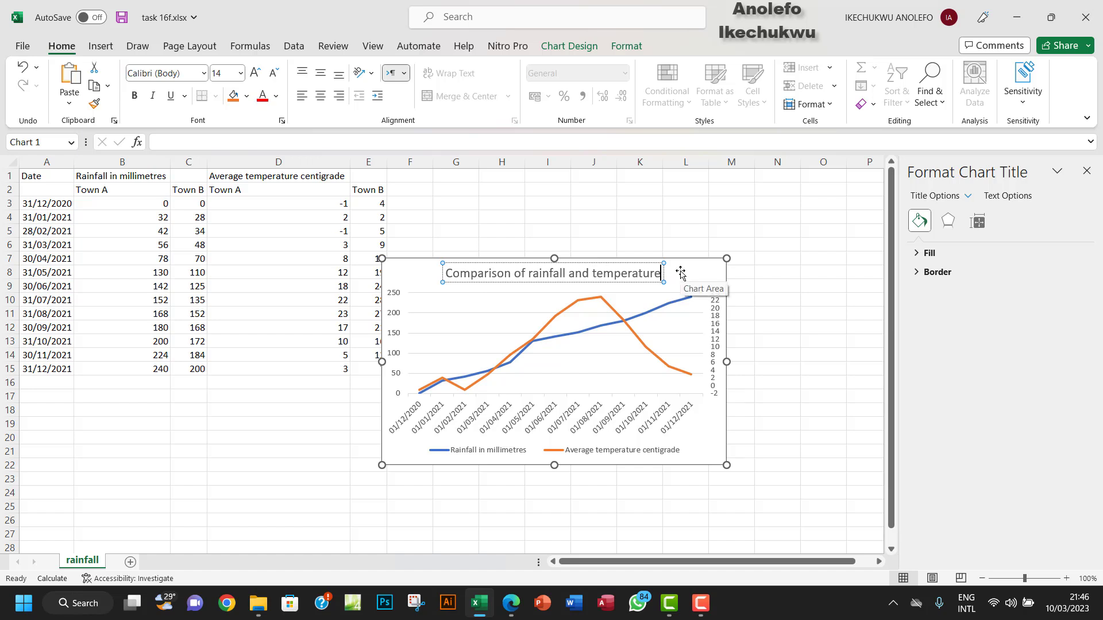
pyautogui.write('in to')
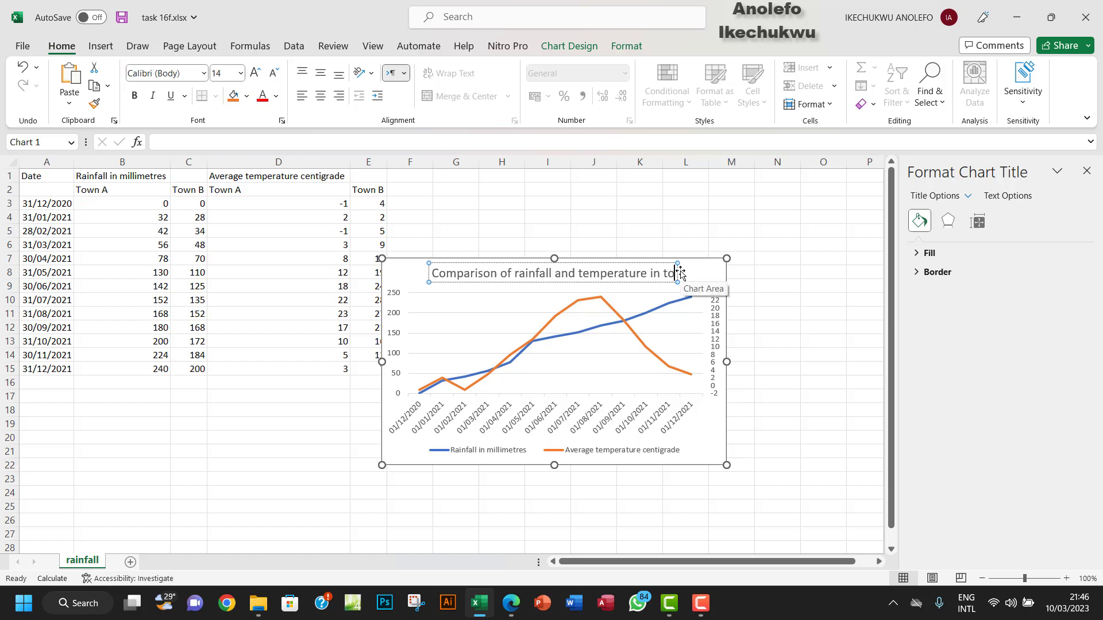
pyautogui.write('wn A')
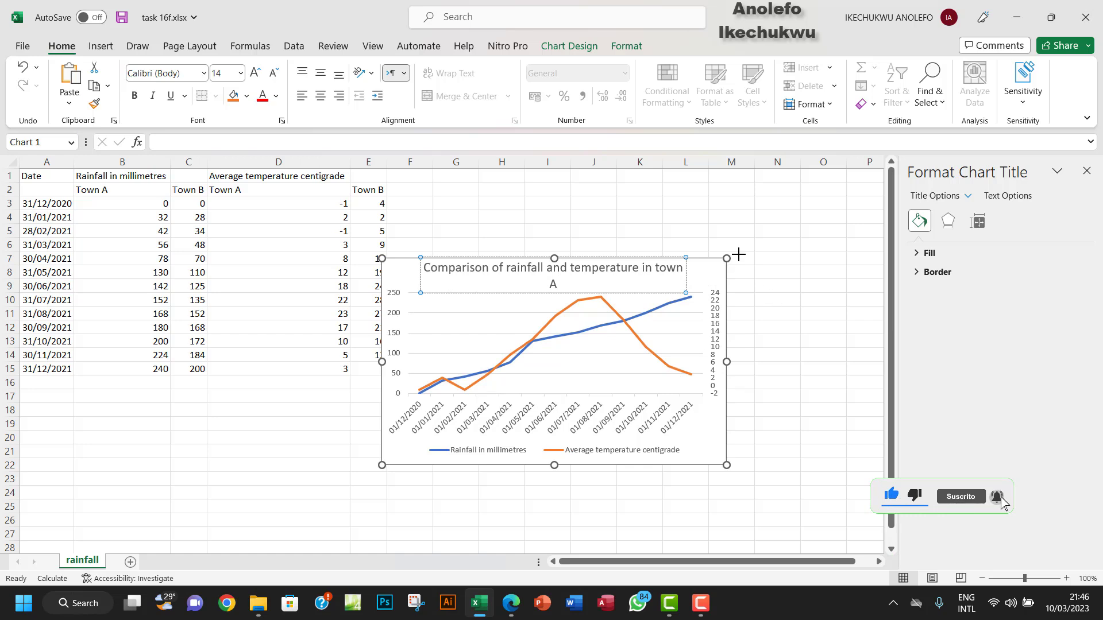
pyautogui.moveTo(726, 259); pyautogui.dragTo(797, 227)
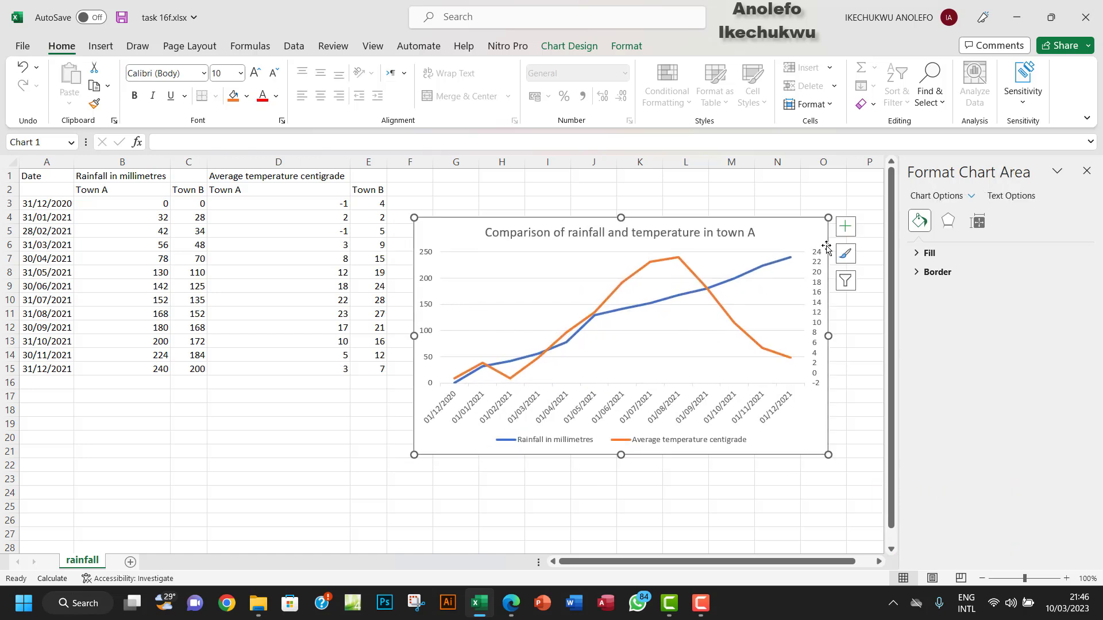
# Turn on Axis Titles and label the left axis 'Cumulative rainfall in Millimetres'
pyautogui.click(844, 228)
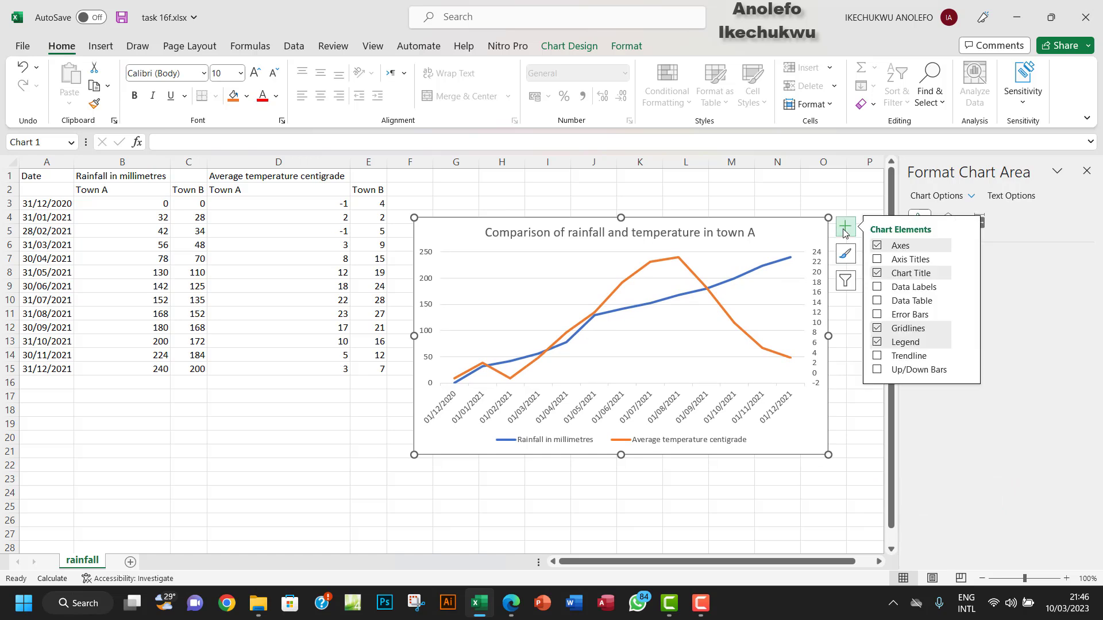
pyautogui.click(877, 260)
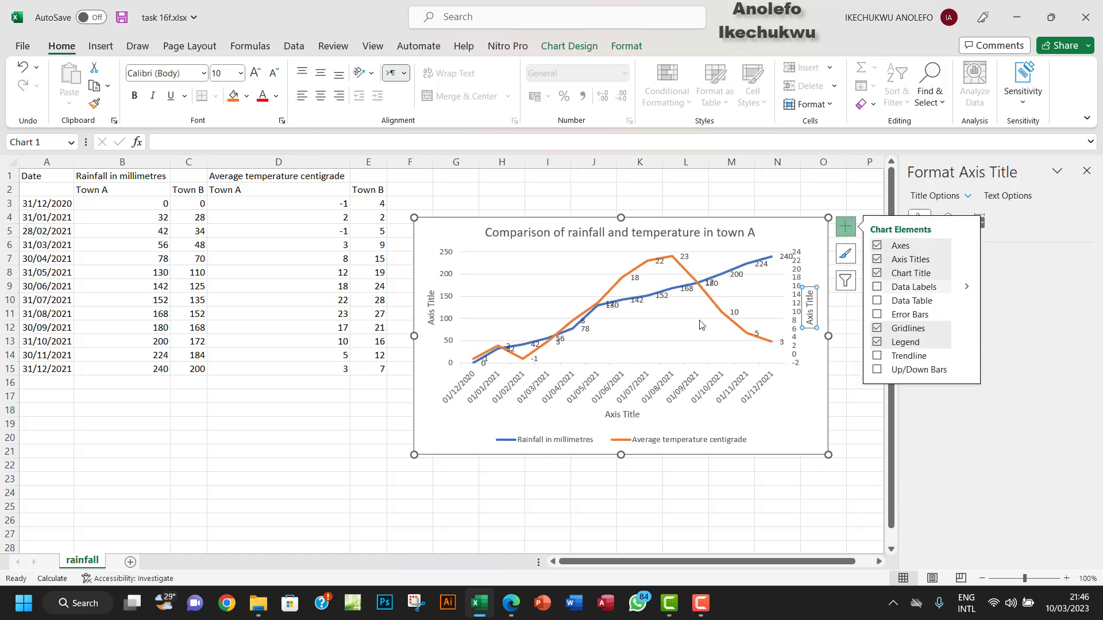
pyautogui.click(437, 306)
pyautogui.doubleClick(431, 296)
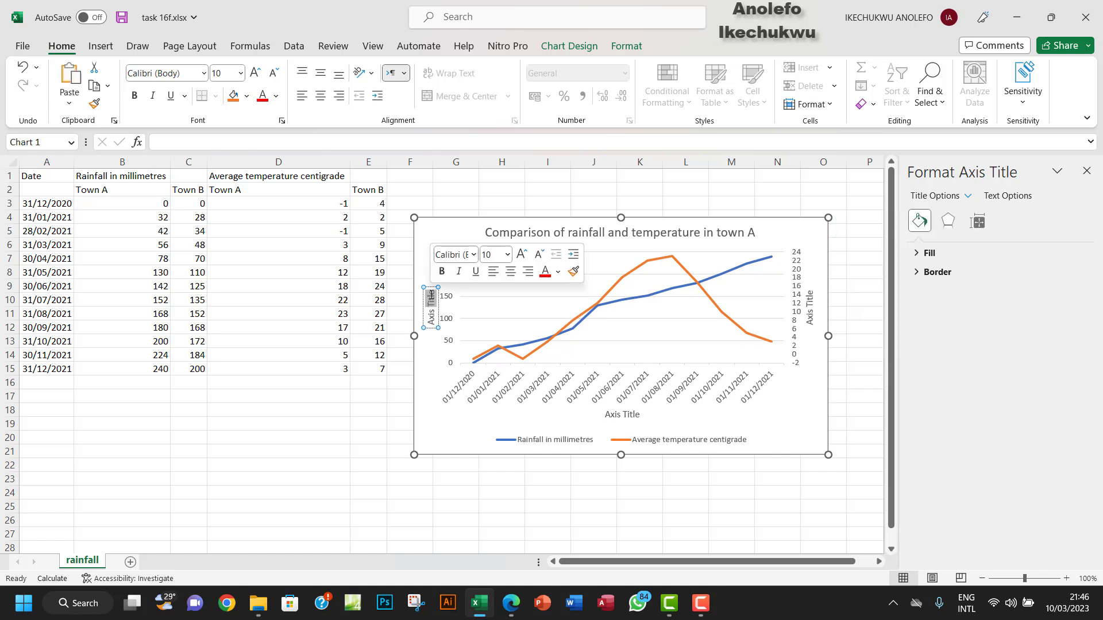
pyautogui.click(430, 298)
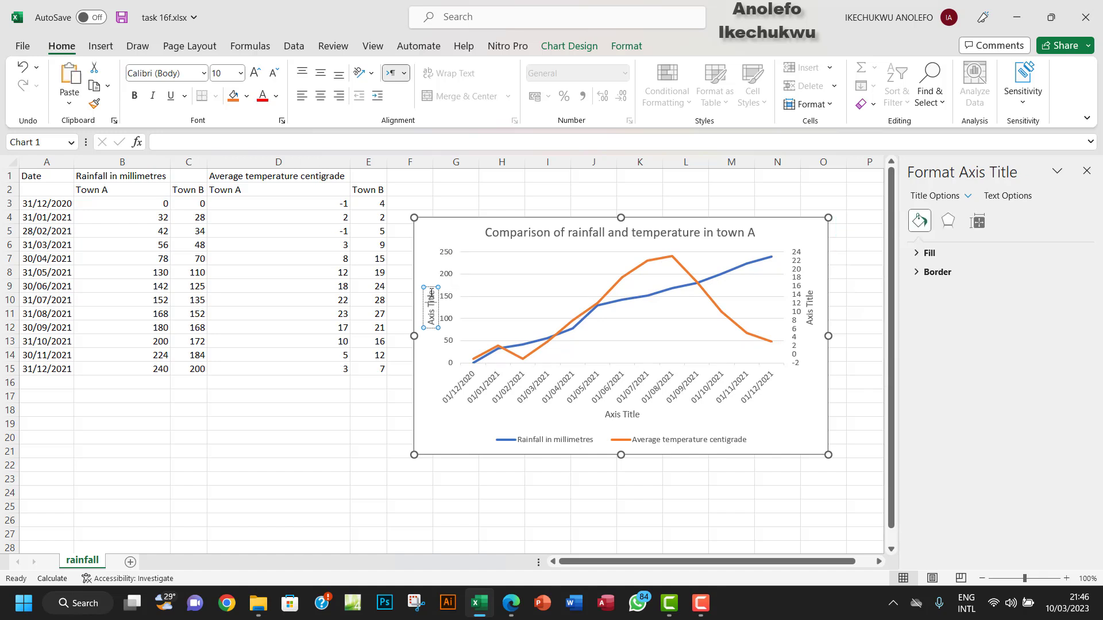
pyautogui.moveTo(432, 293); pyautogui.dragTo(432, 322)
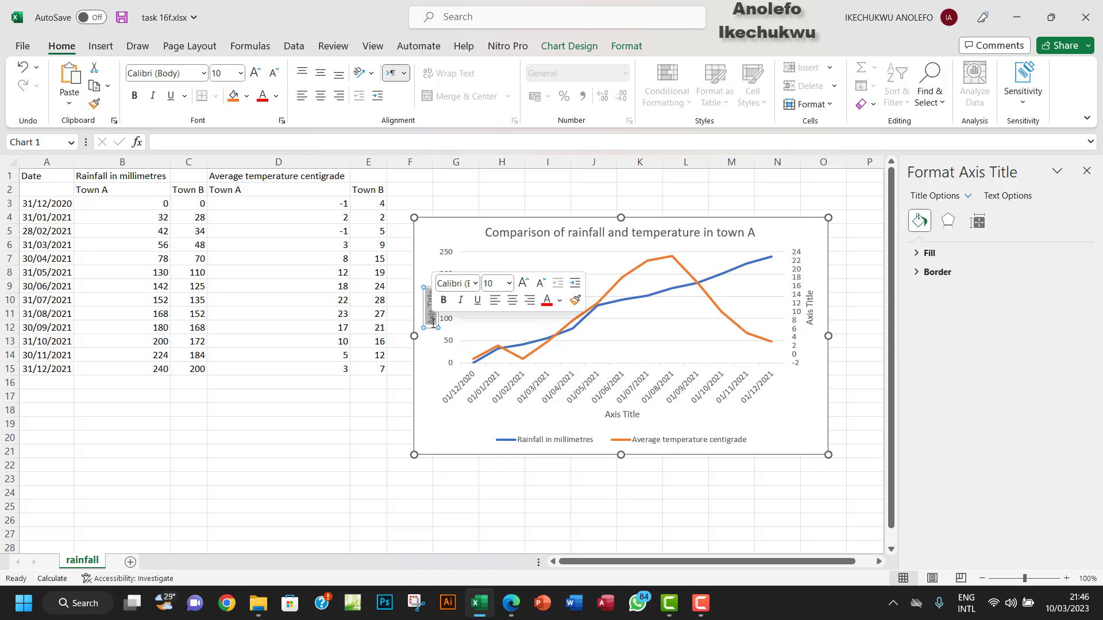
pyautogui.write('C')
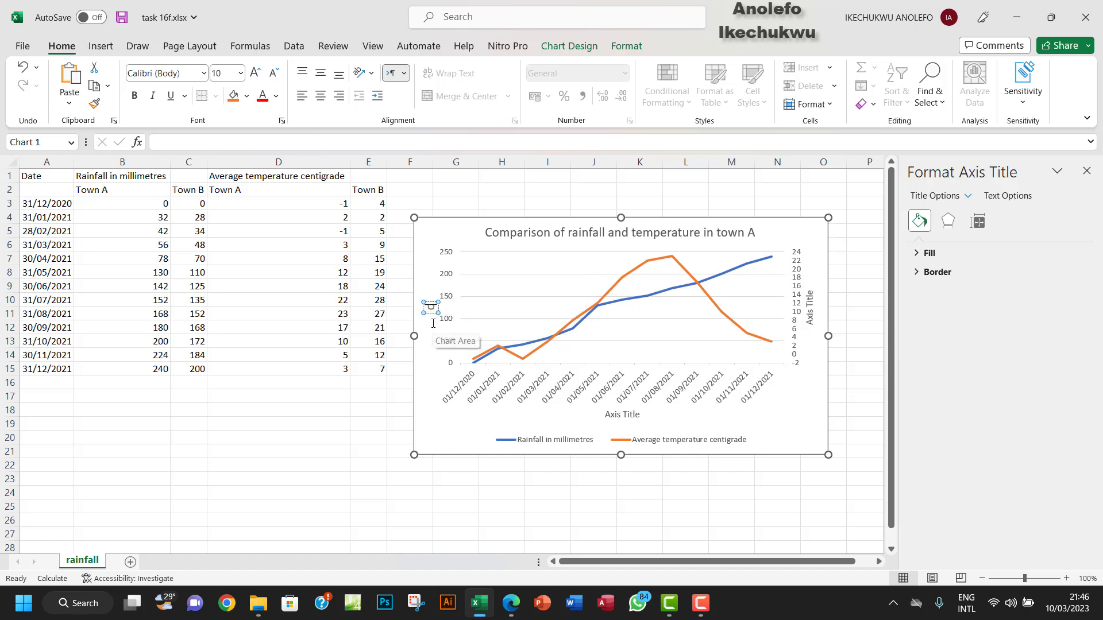
pyautogui.write('ummlative')
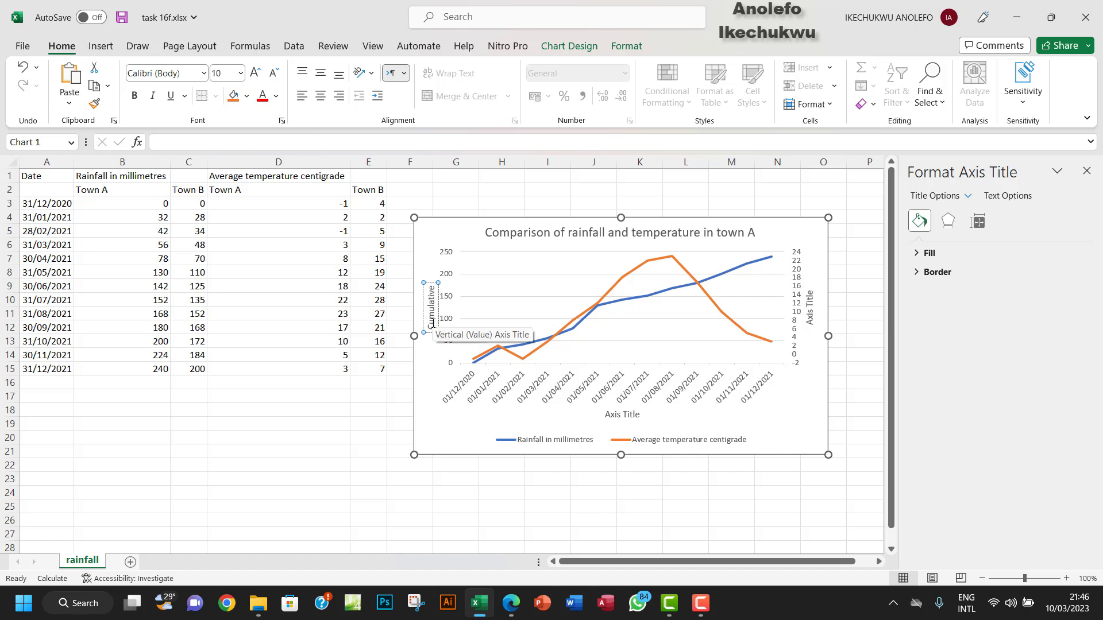
pyautogui.write(' rainfall in Milli')
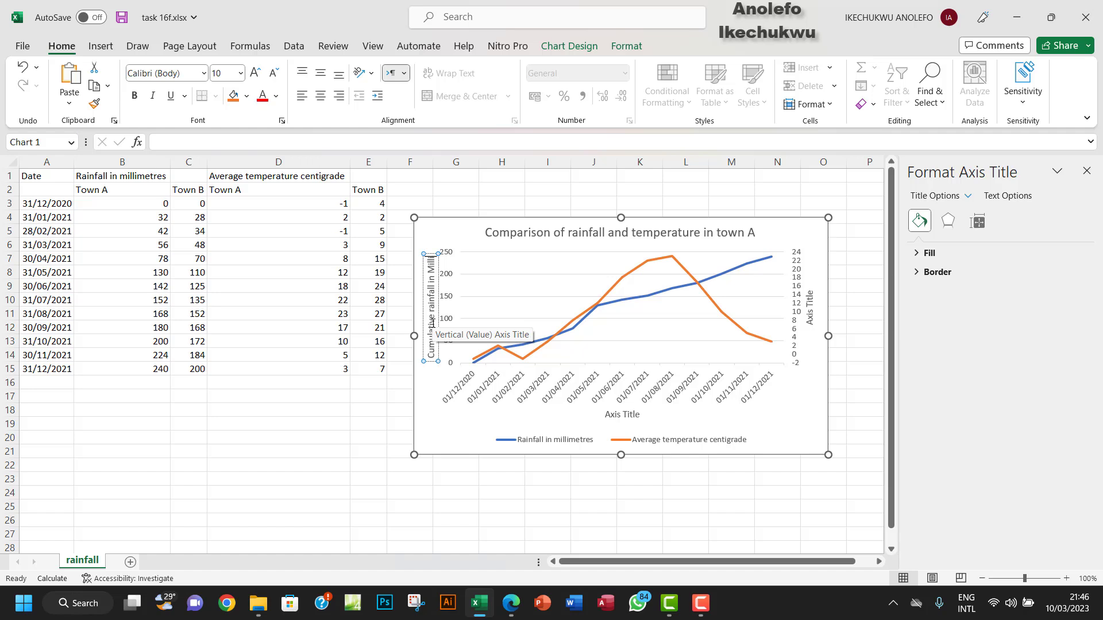
pyautogui.write('m')
pyautogui.write('etre')
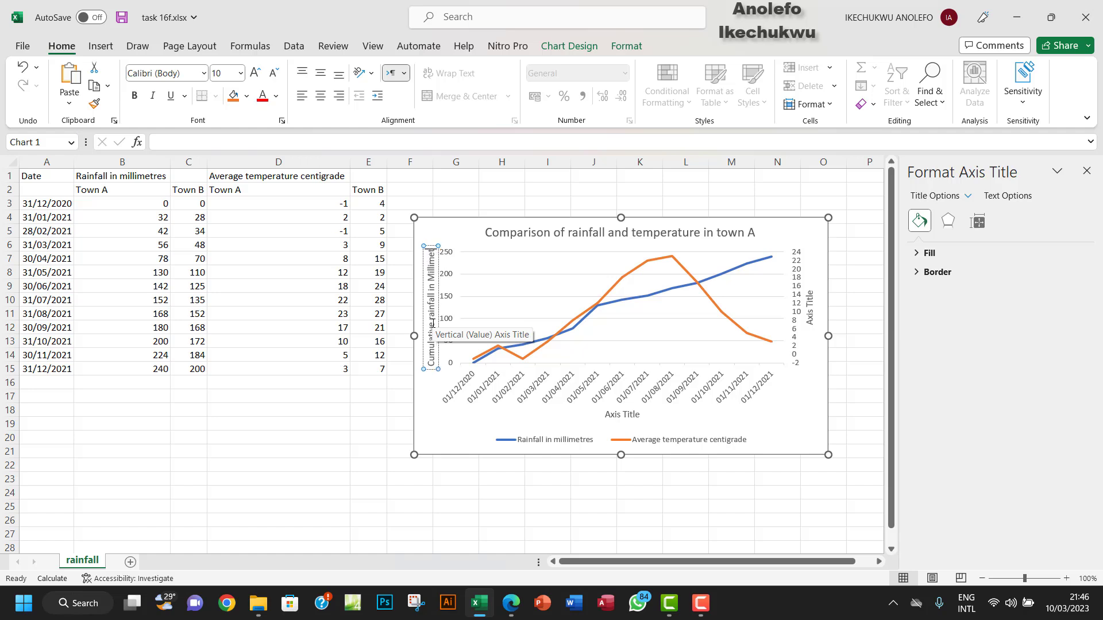
pyautogui.write('s')
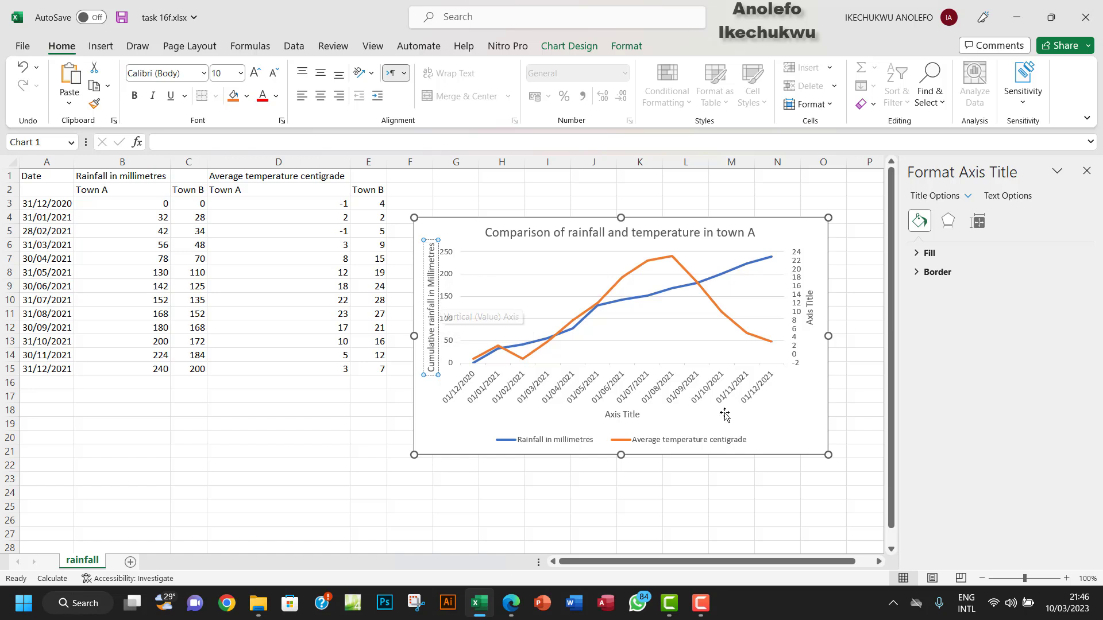
pyautogui.click(632, 414)
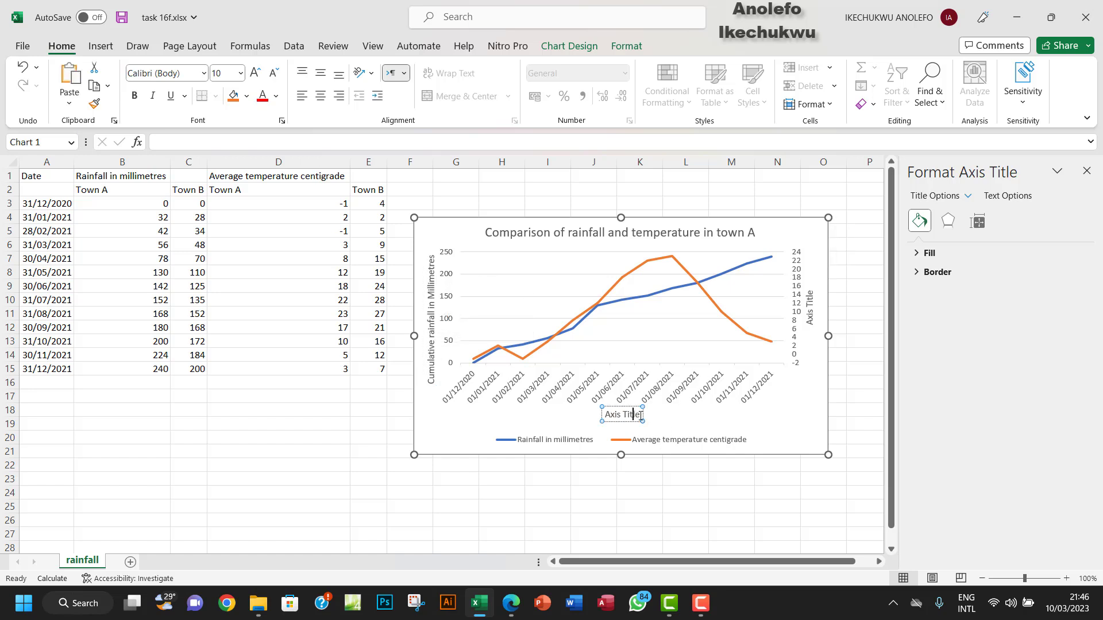
# Replace the chart's axis title placeholders with 'Date' (horizontal) and 'Average Daily Temperature' (right axis)
pyautogui.moveTo(643, 415); pyautogui.dragTo(608, 416)
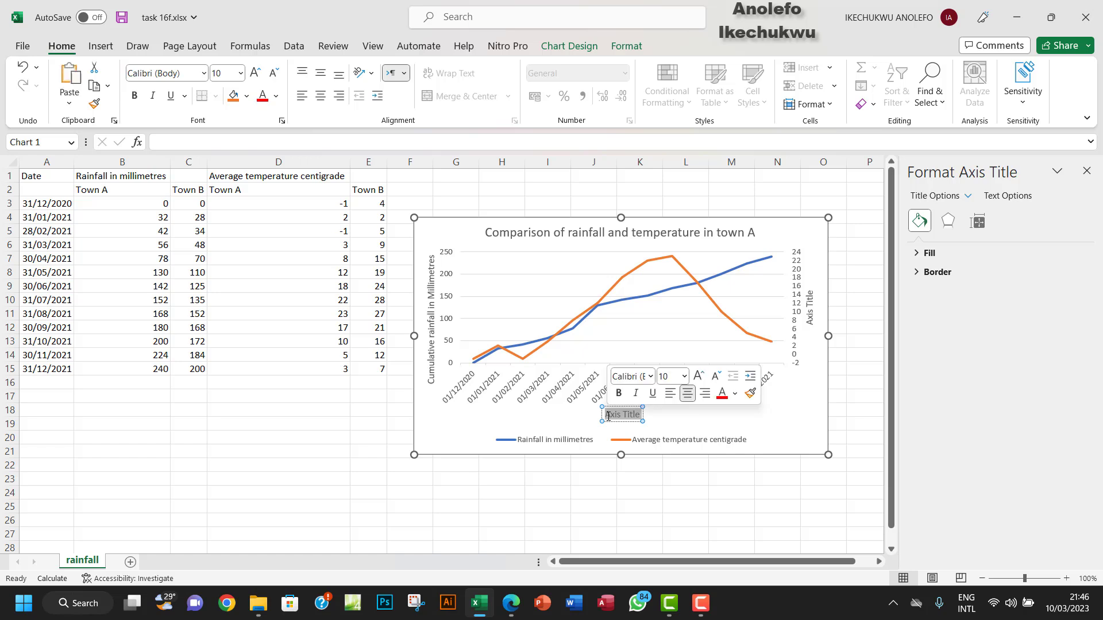
pyautogui.write('Date')
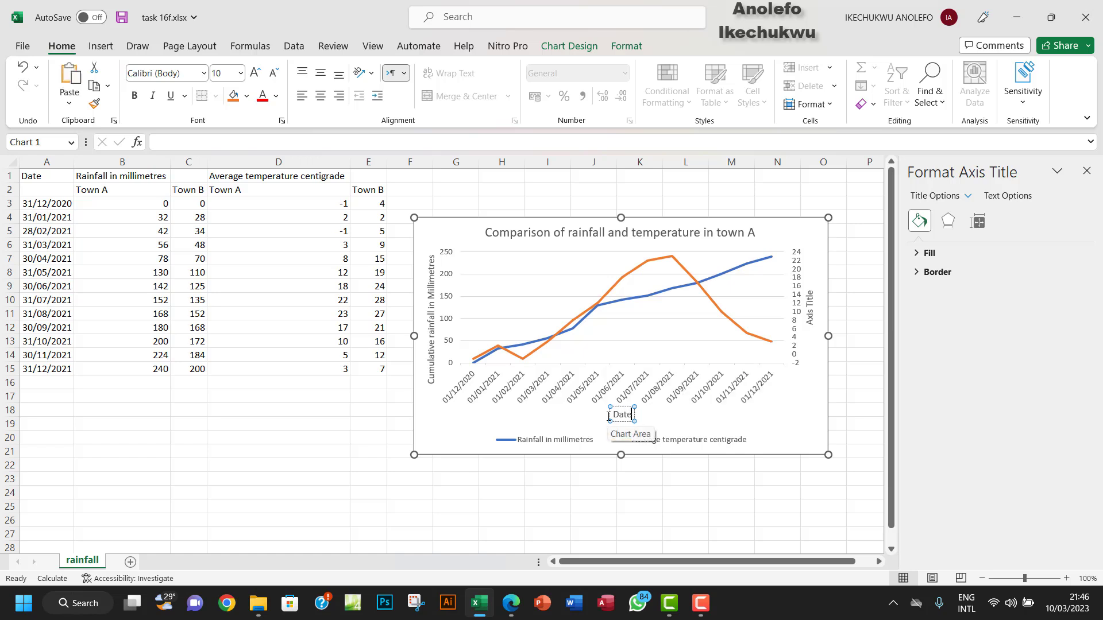
pyautogui.click(804, 293)
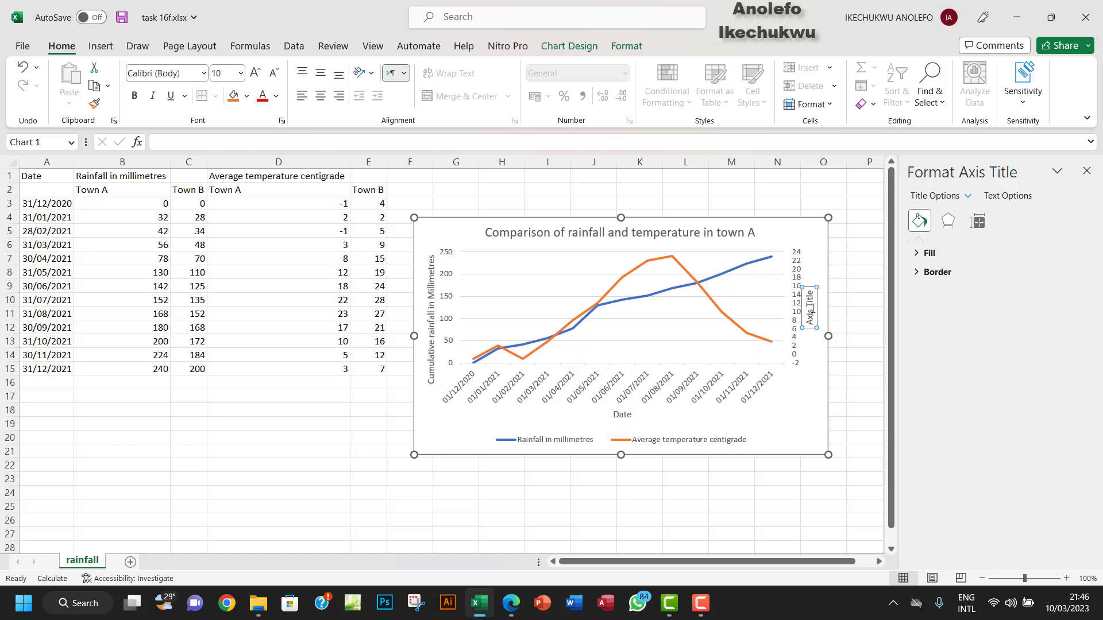
pyautogui.moveTo(810, 293); pyautogui.dragTo(810, 326)
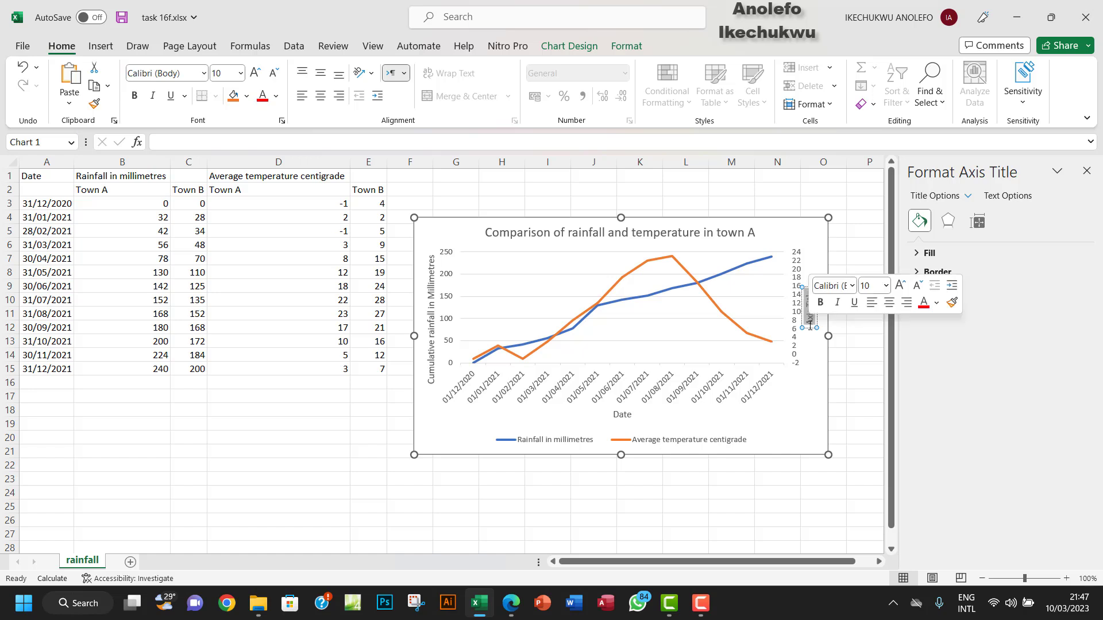
pyautogui.write('Avera')
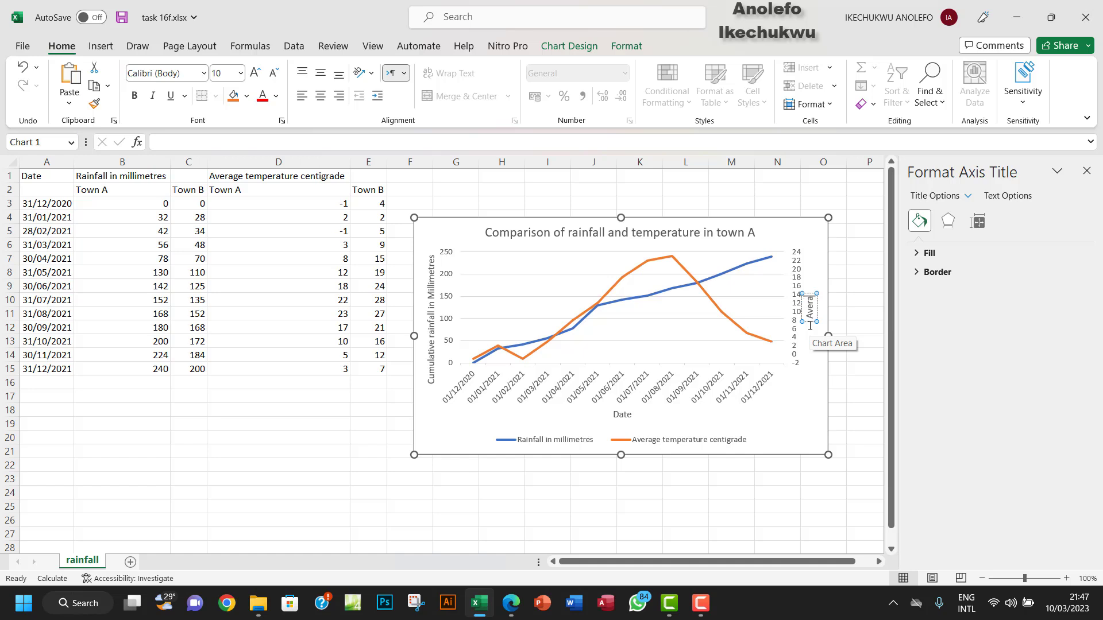
pyautogui.write('ge Dail')
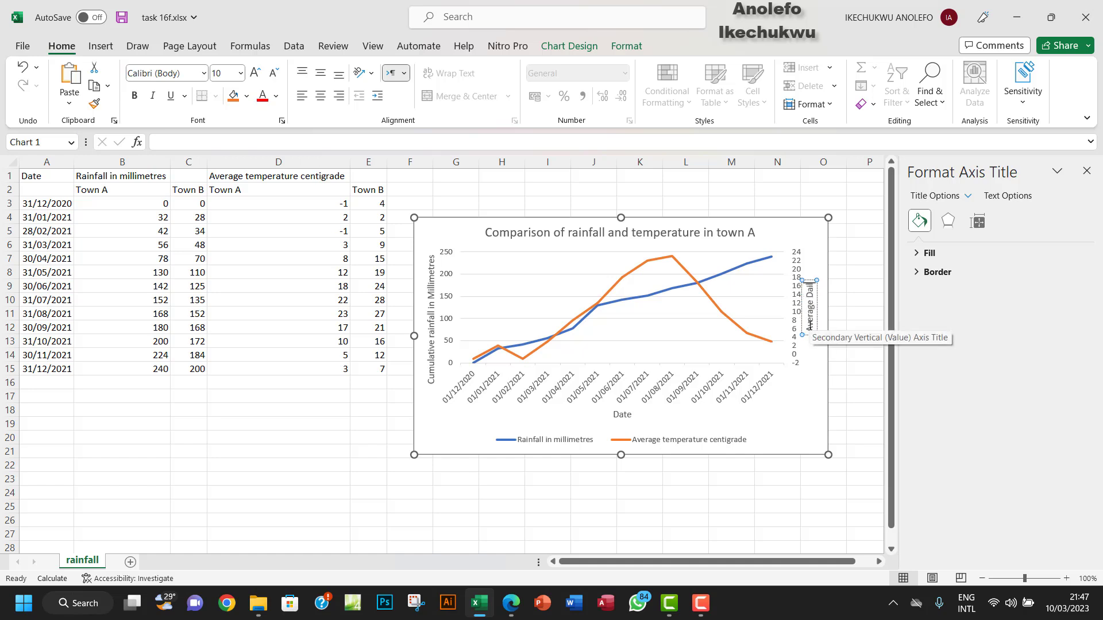
pyautogui.write('y Termpera')
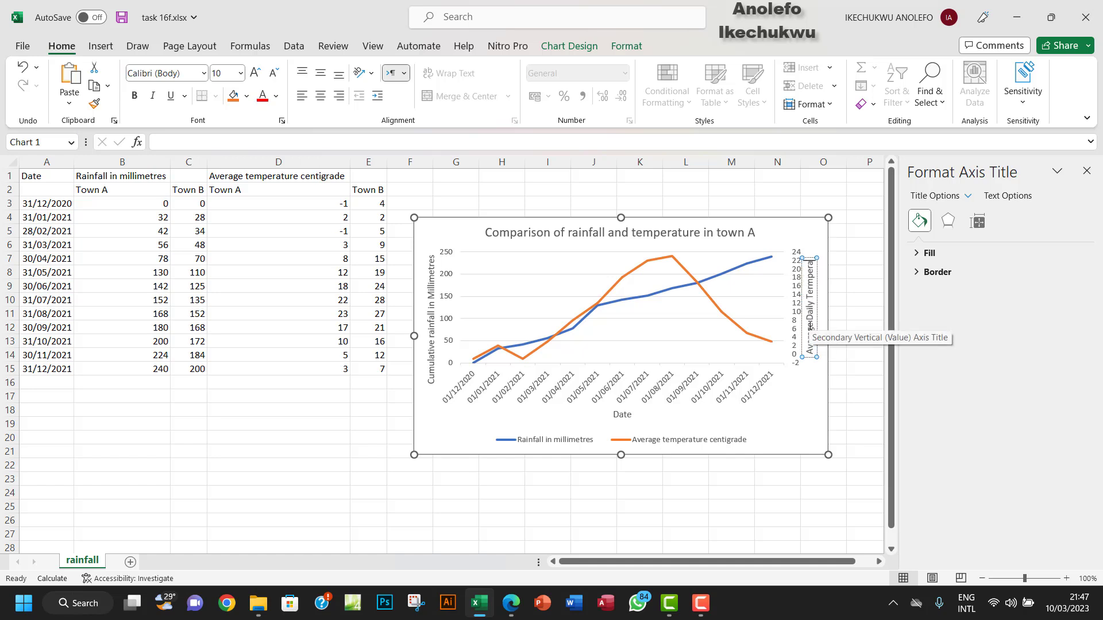
pyautogui.write('ture')
pyautogui.click(810, 294)
pyautogui.press('BackSpace')
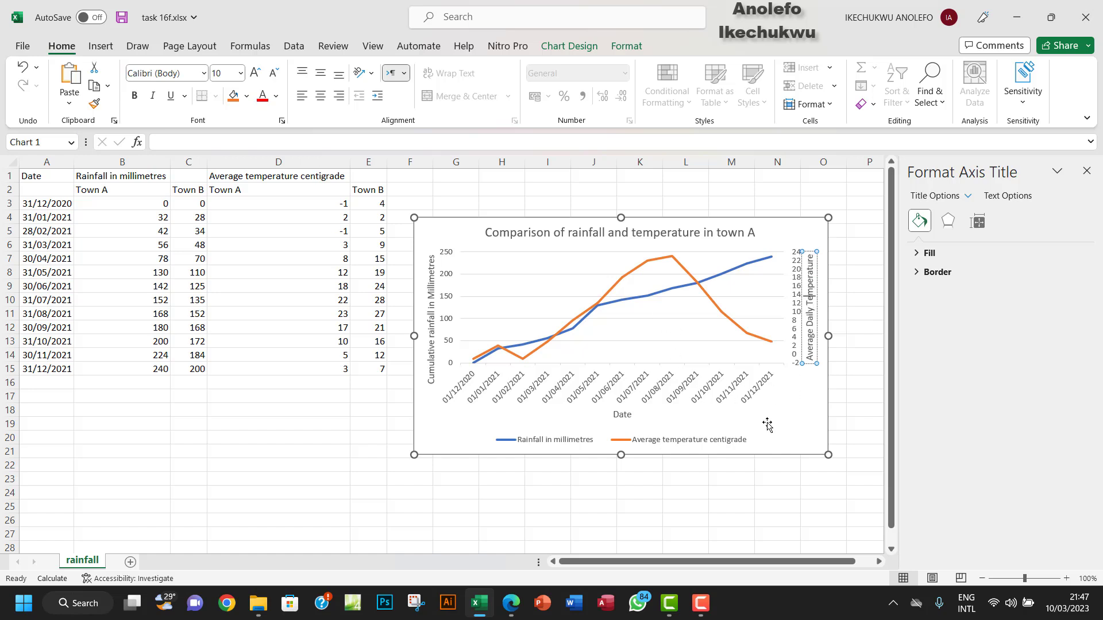
pyautogui.click(843, 388)
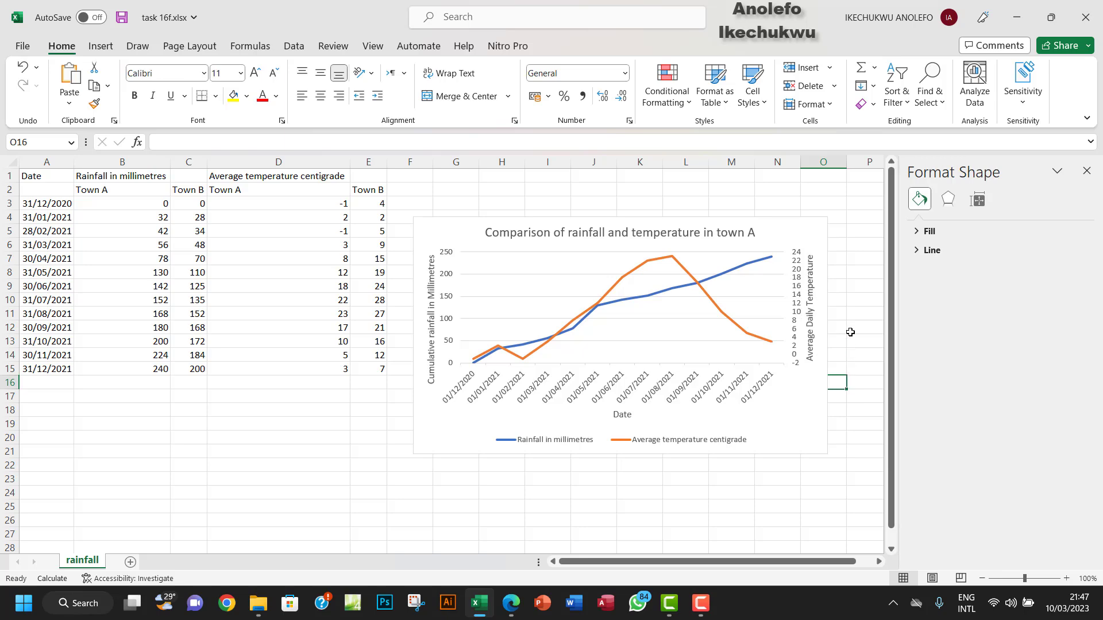
# Review the Task 16f instructions in the textbook PDF, then return to the chart workbook
pyautogui.moveTo(511, 603)
pyautogui.click(555, 544)
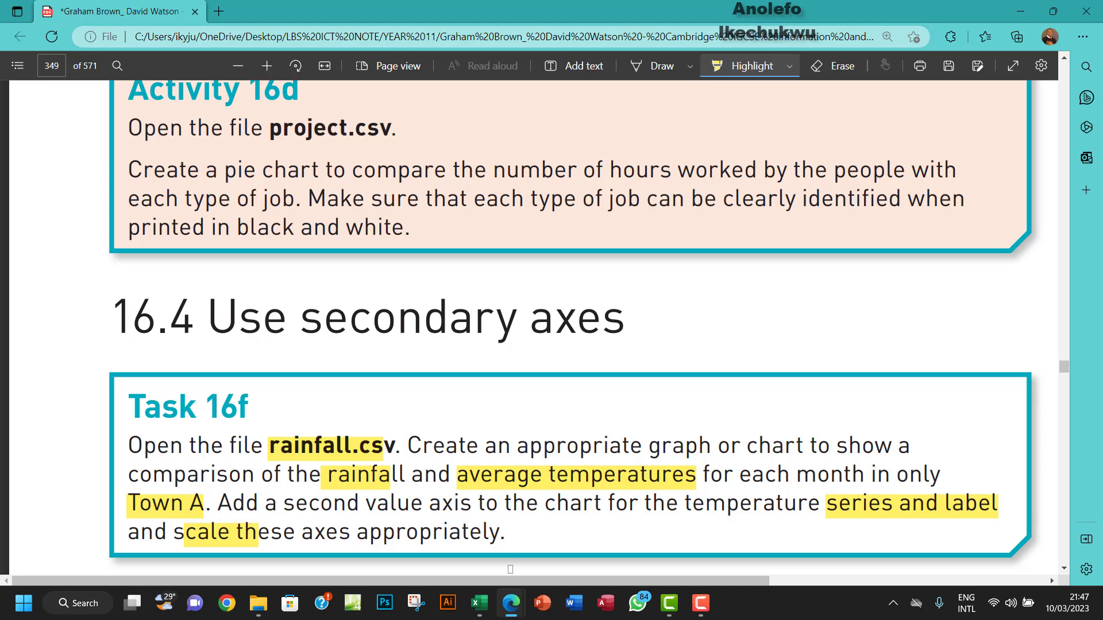
pyautogui.click(485, 536)
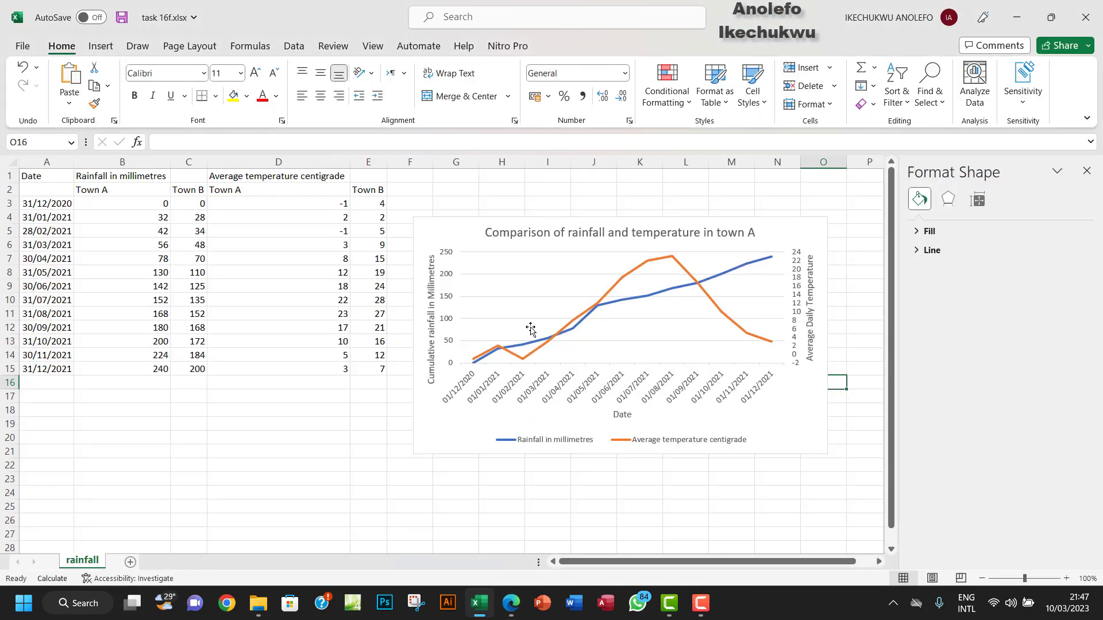
# Save task 16f.xlsx with the finished dual-axis chart
pyautogui.click(121, 17)
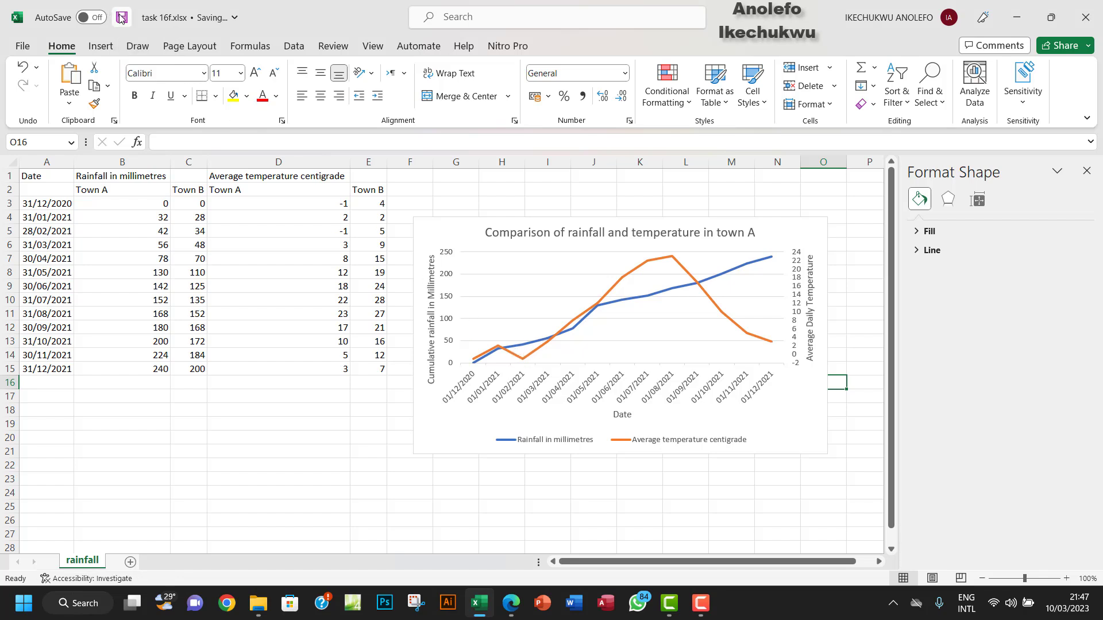